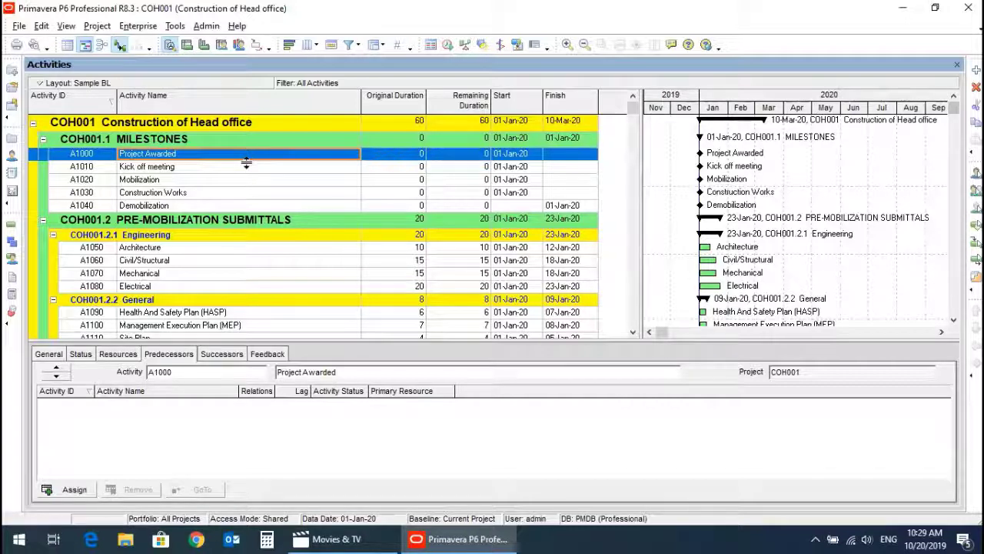
Assign Project Awarded (A1000) as predecessor of Kick off meeting (A1010) with an SS relationship.
{"action": "left_click", "coordinate": [220, 169]}
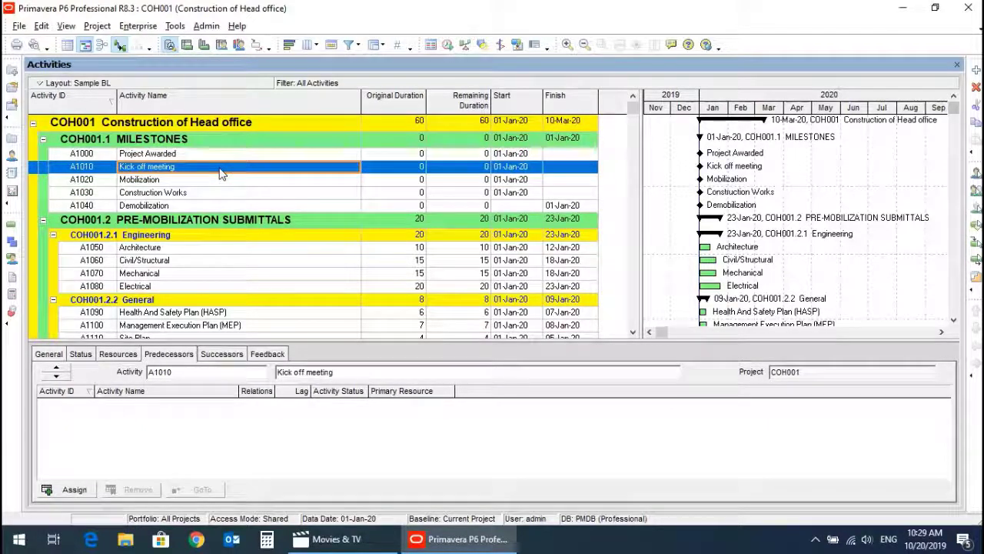
{"action": "left_click", "coordinate": [69, 490]}
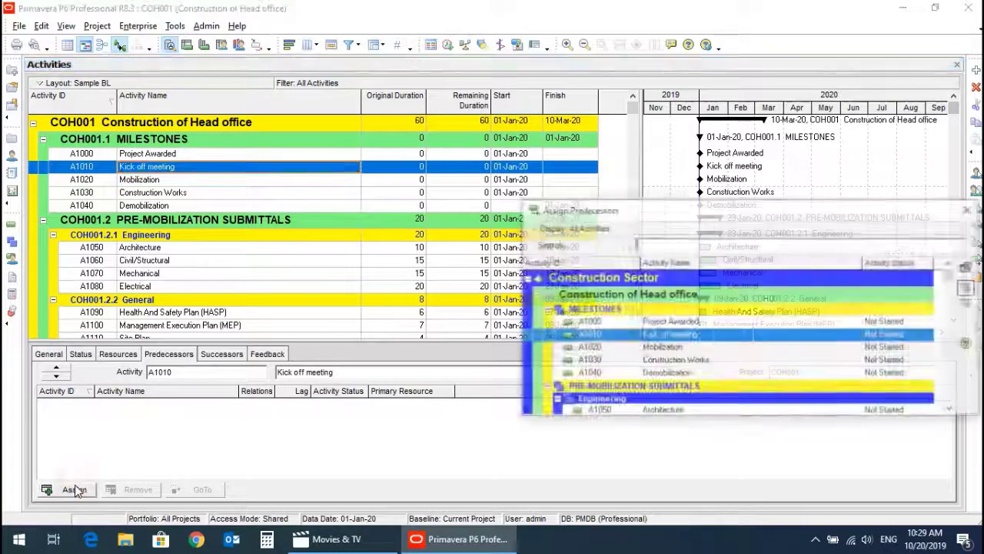
{"action": "double_click", "coordinate": [661, 324]}
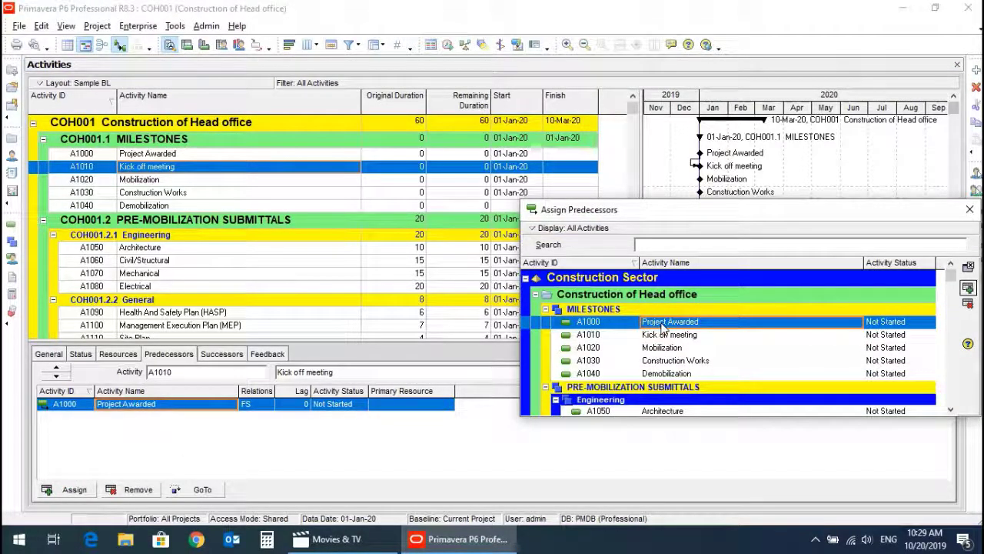
{"action": "left_click", "coordinate": [269, 412]}
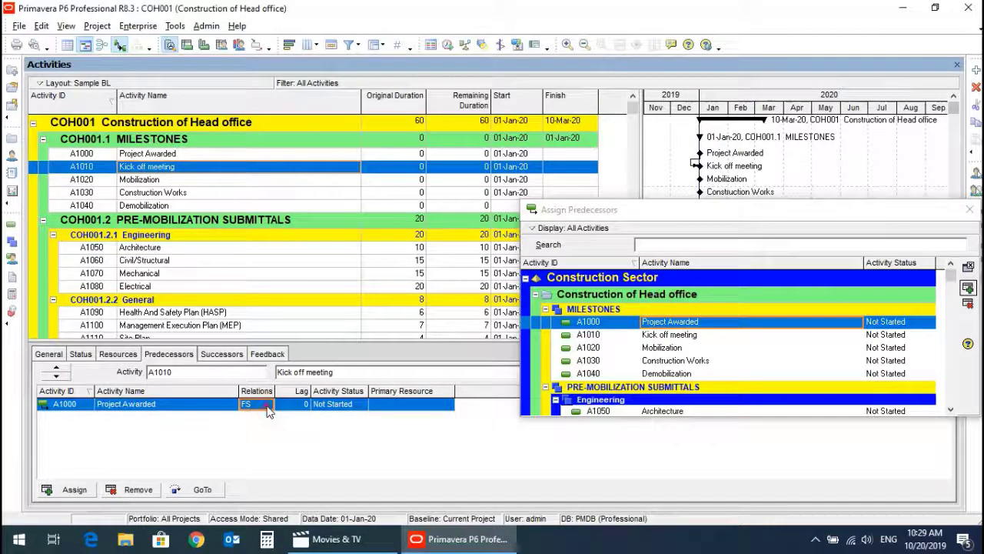
{"action": "left_click", "coordinate": [268, 406]}
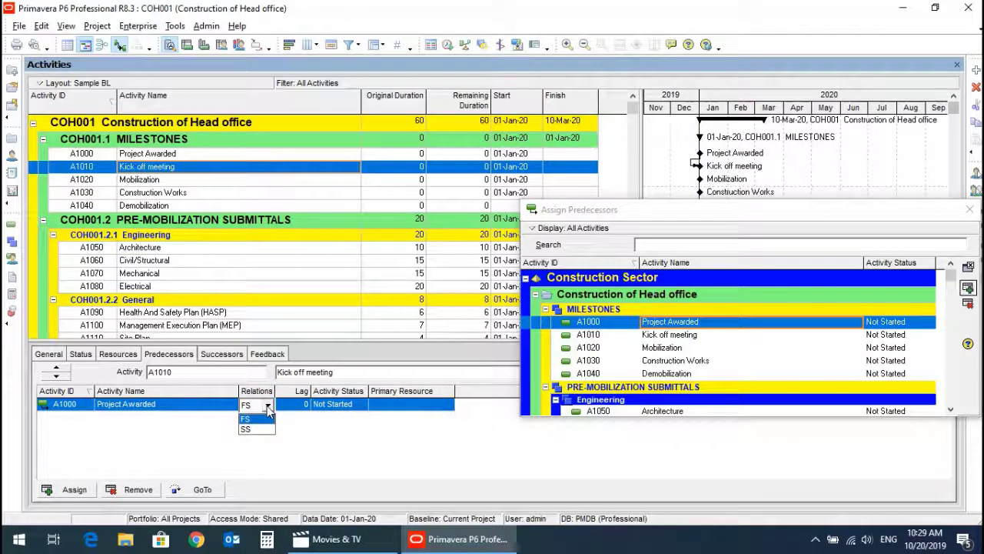
{"action": "left_click", "coordinate": [262, 430]}
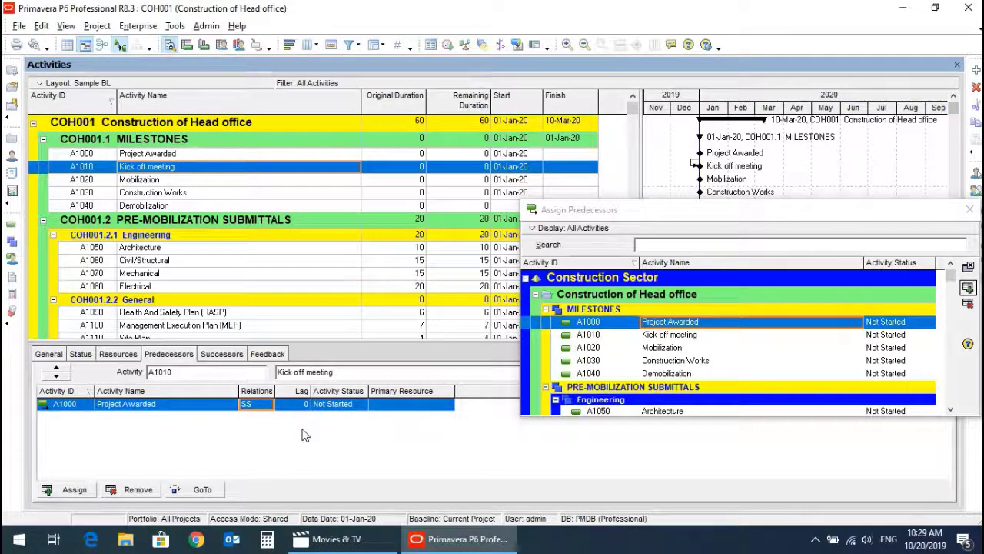
Give Mobilization (A1020) the predecessor Kick off meeting (A1010) with FS and the successor Basecamp Site Preparation (A1150) with SS.
{"action": "left_click", "coordinate": [163, 181]}
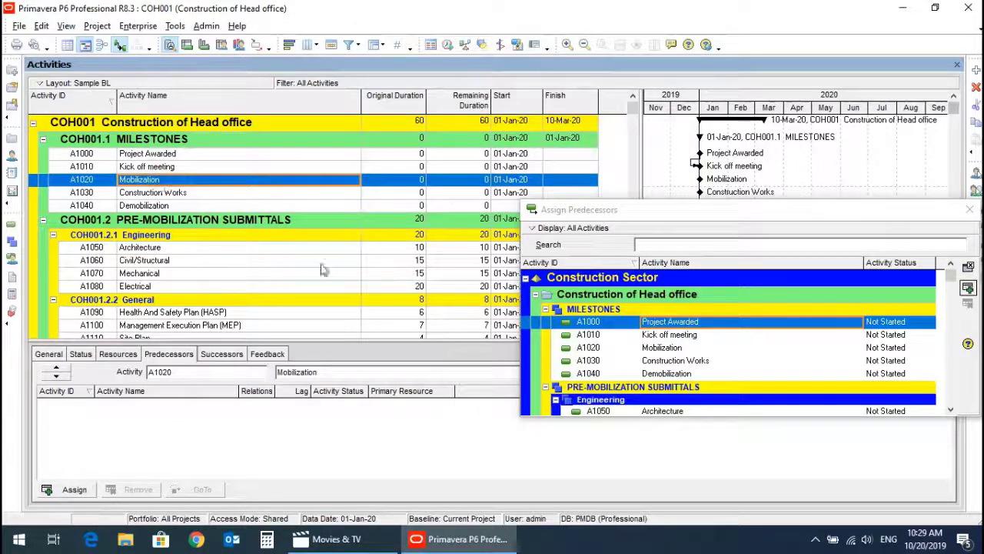
{"action": "double_click", "coordinate": [658, 342]}
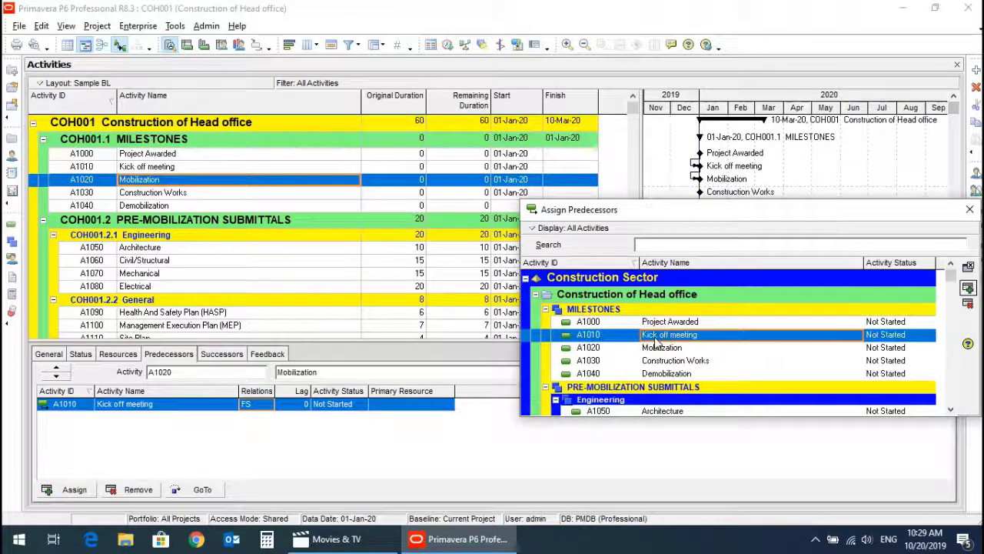
{"action": "left_click", "coordinate": [219, 355]}
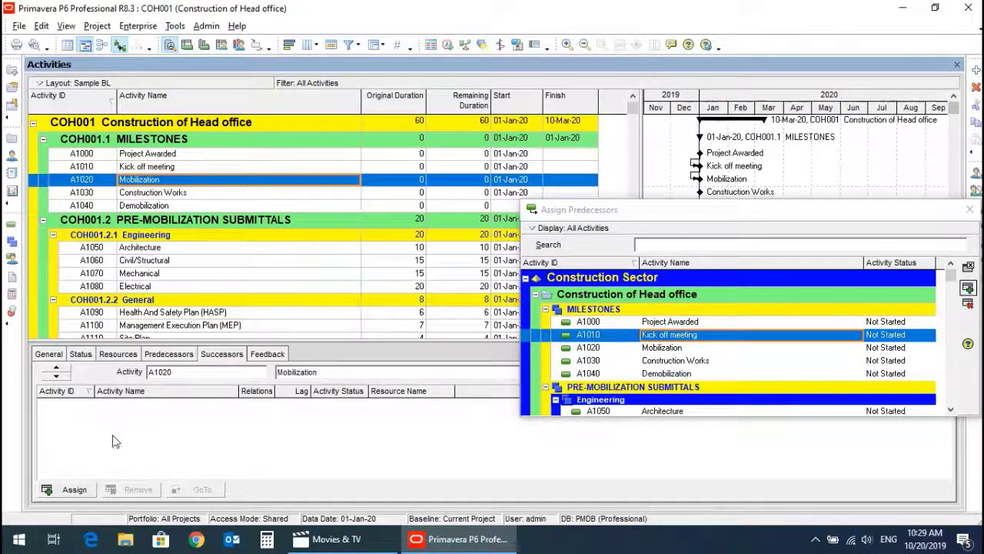
{"action": "left_click", "coordinate": [74, 490]}
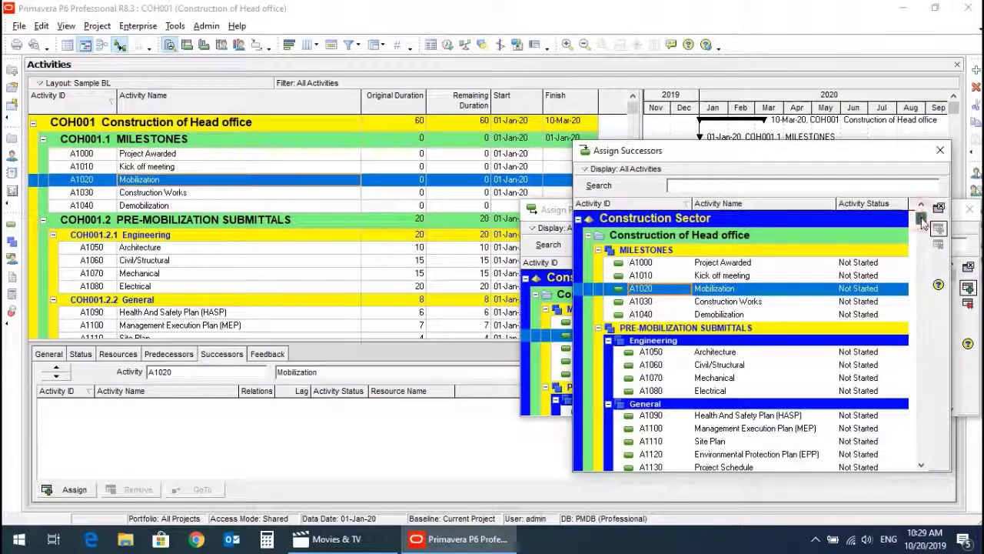
{"action": "left_click_drag", "start_coordinate": [920, 217], "coordinate": [924, 266]}
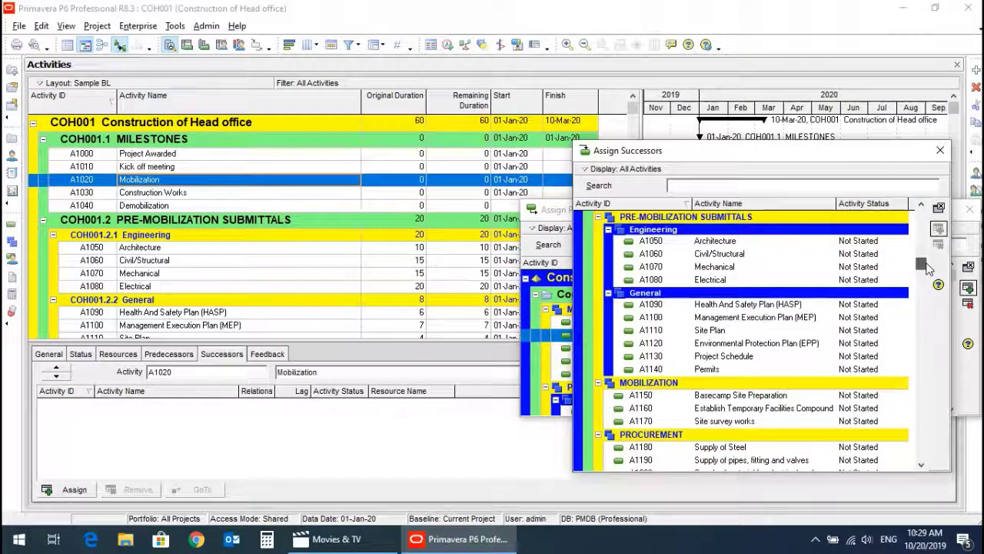
{"action": "double_click", "coordinate": [741, 397]}
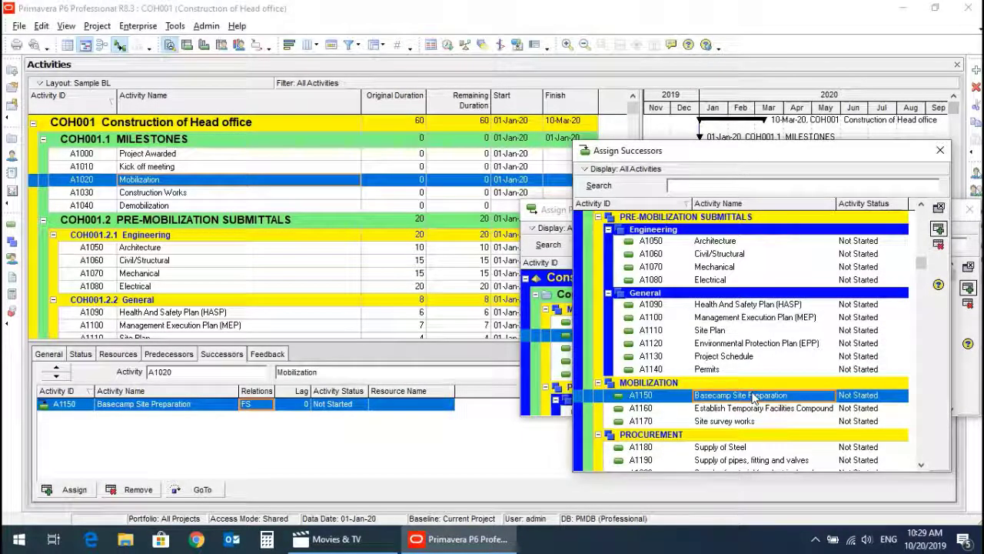
{"action": "left_click", "coordinate": [266, 408]}
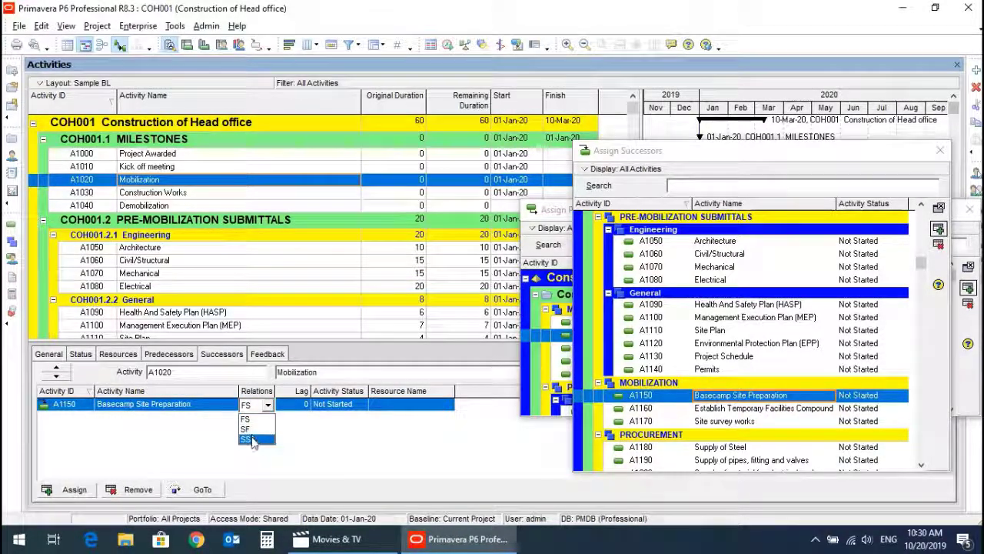
{"action": "left_click", "coordinate": [248, 438]}
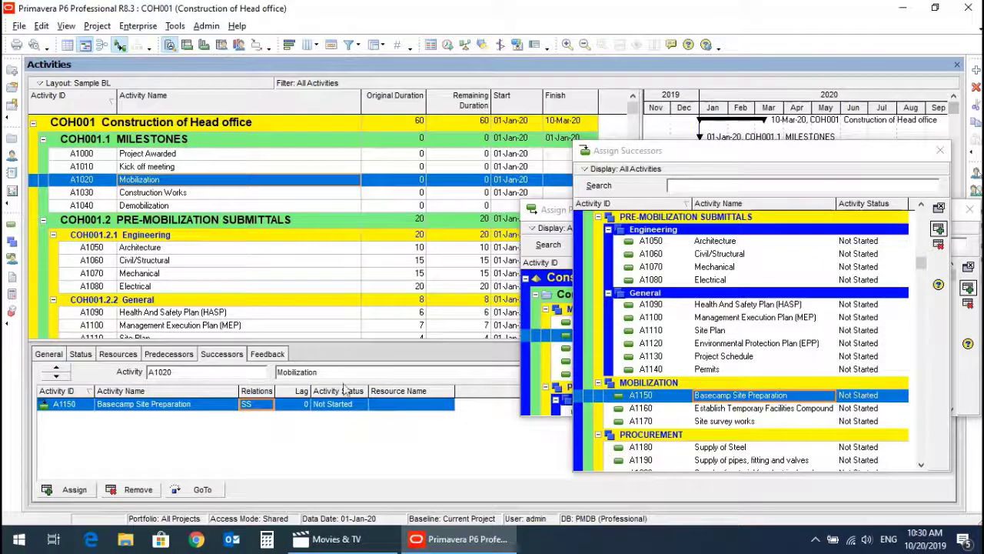
Assign Earth works (A1220) as successor of the Construction Works milestone (A1030) with an SS relationship.
{"action": "left_click", "coordinate": [170, 195]}
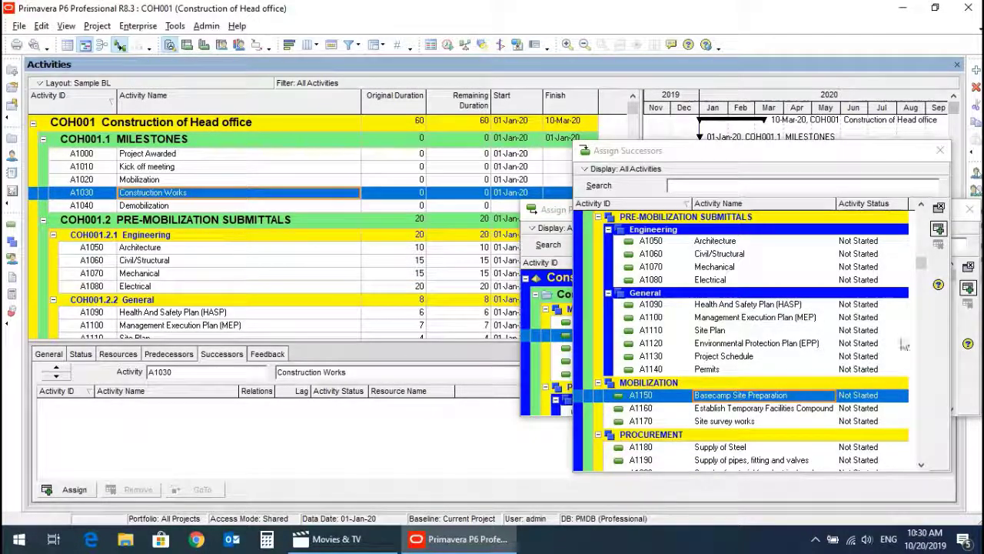
{"action": "left_click", "coordinate": [920, 266]}
{"action": "left_click_drag", "start_coordinate": [920, 266], "coordinate": [926, 351]}
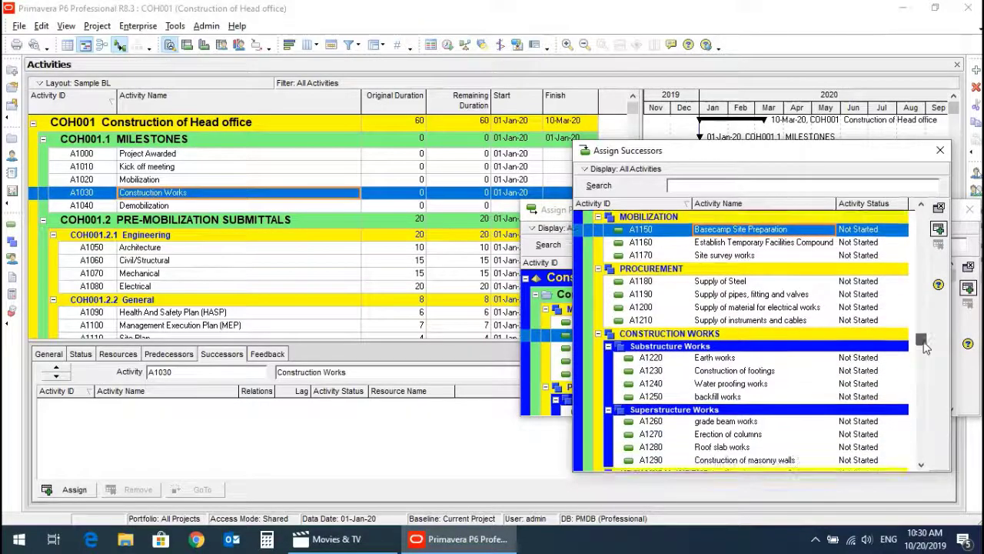
{"action": "double_click", "coordinate": [715, 358]}
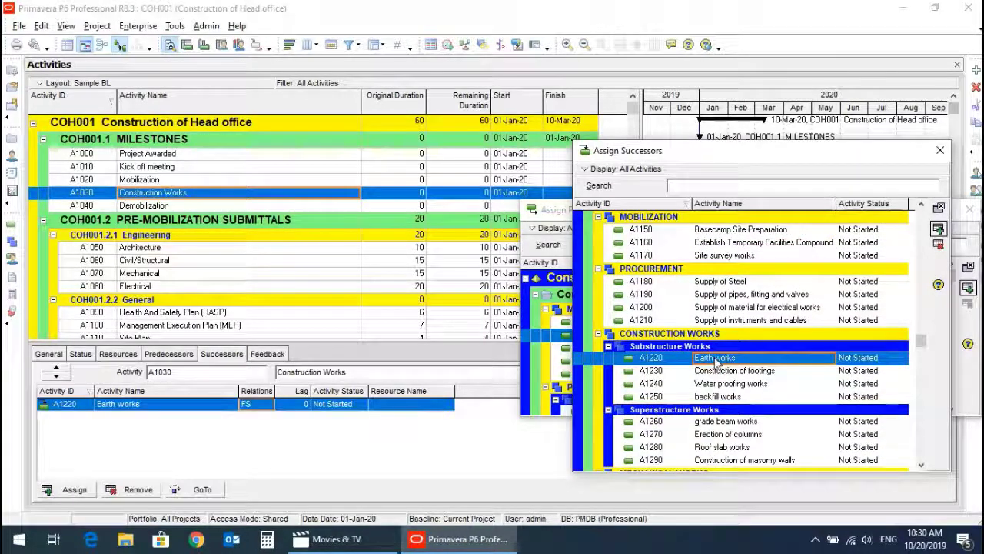
{"action": "left_click", "coordinate": [261, 404]}
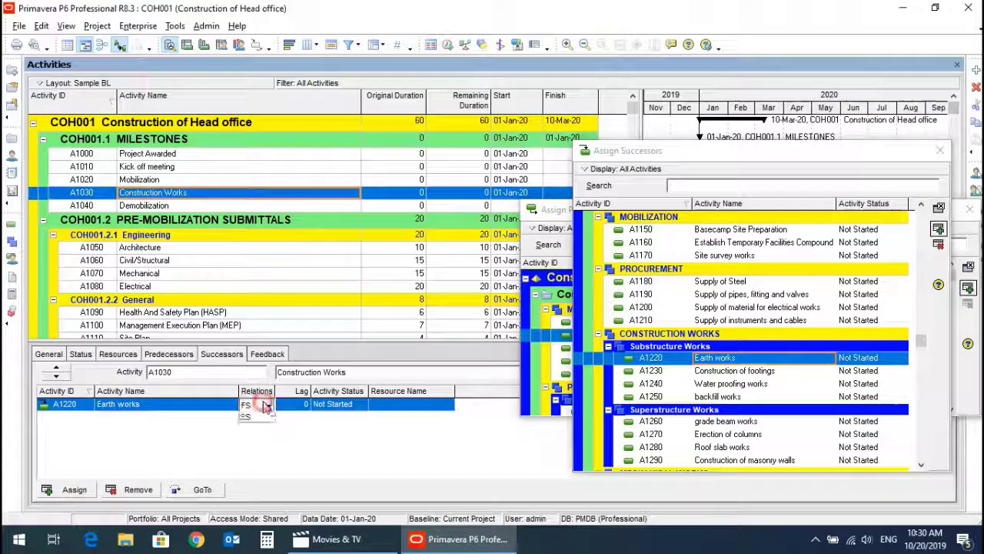
{"action": "left_click", "coordinate": [268, 405]}
{"action": "left_click", "coordinate": [256, 440]}
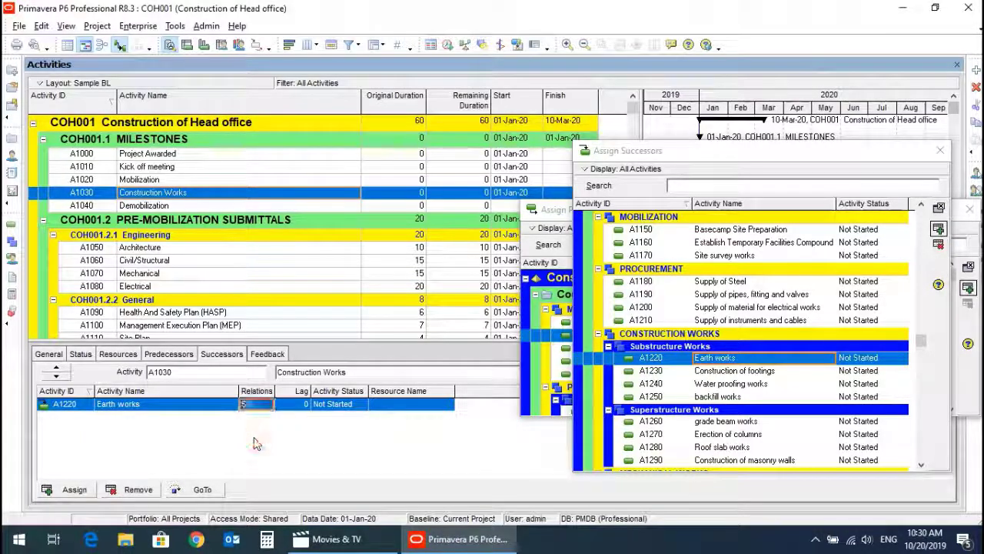
Assign Final commissioning inspection certificate (A1440) as successor of Demobilization (A1040) with an FF relationship.
{"action": "left_click", "coordinate": [153, 208]}
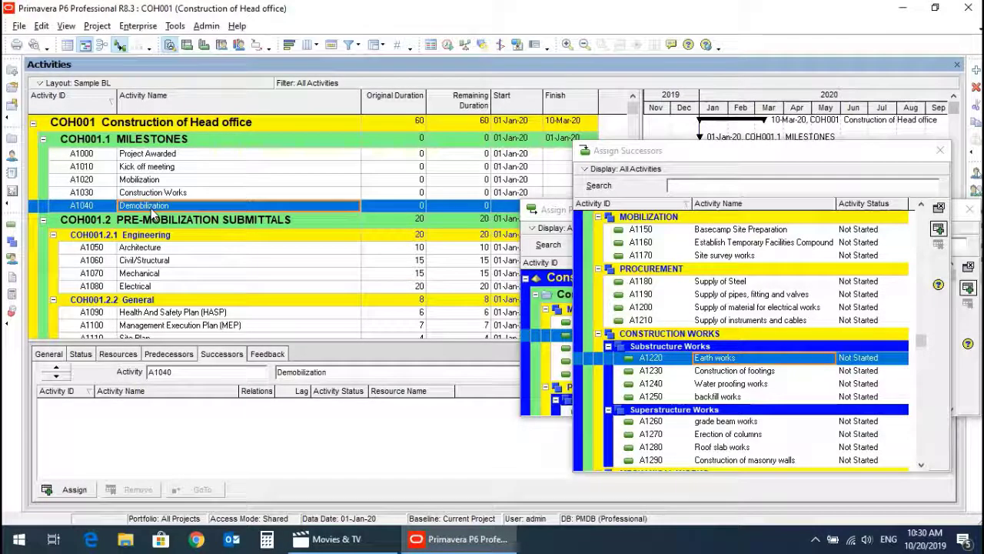
{"action": "left_click", "coordinate": [922, 344]}
{"action": "left_click_drag", "start_coordinate": [921, 344], "coordinate": [939, 482]}
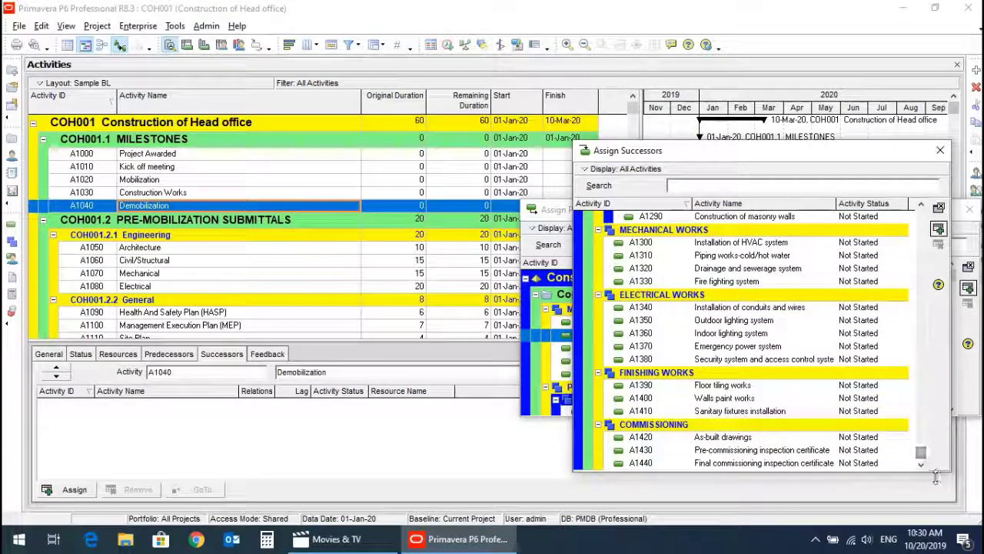
{"action": "double_click", "coordinate": [734, 464]}
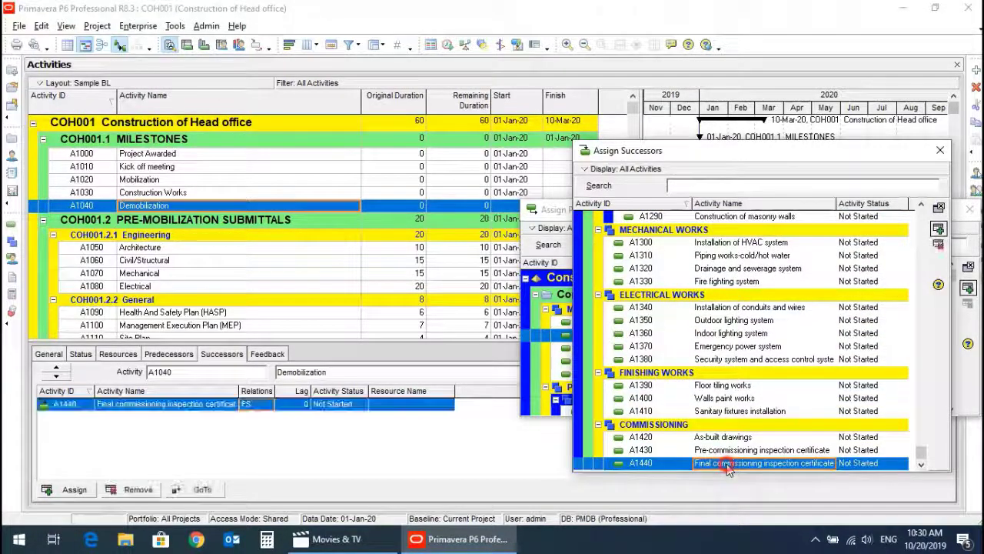
{"action": "left_click", "coordinate": [258, 404]}
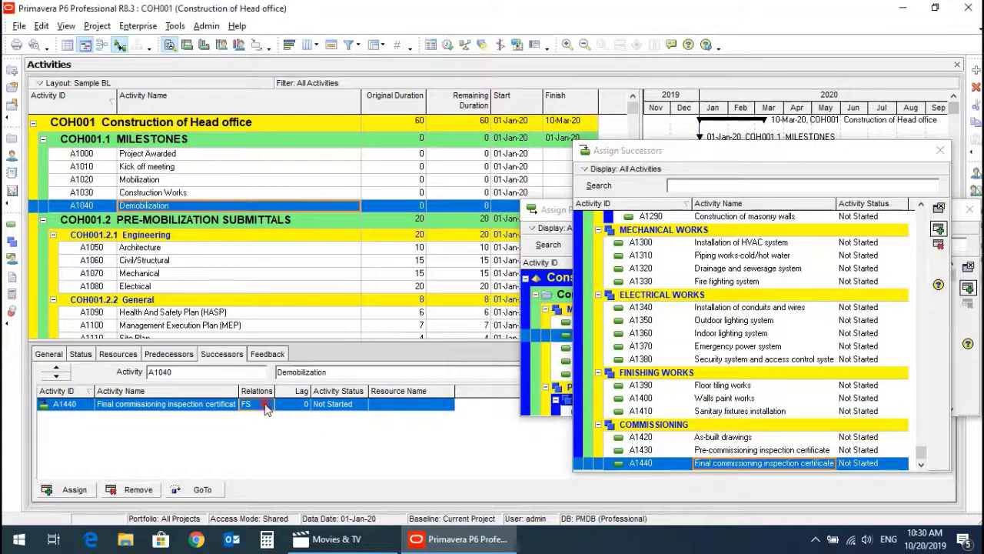
{"action": "left_click", "coordinate": [267, 404]}
{"action": "left_click", "coordinate": [258, 418]}
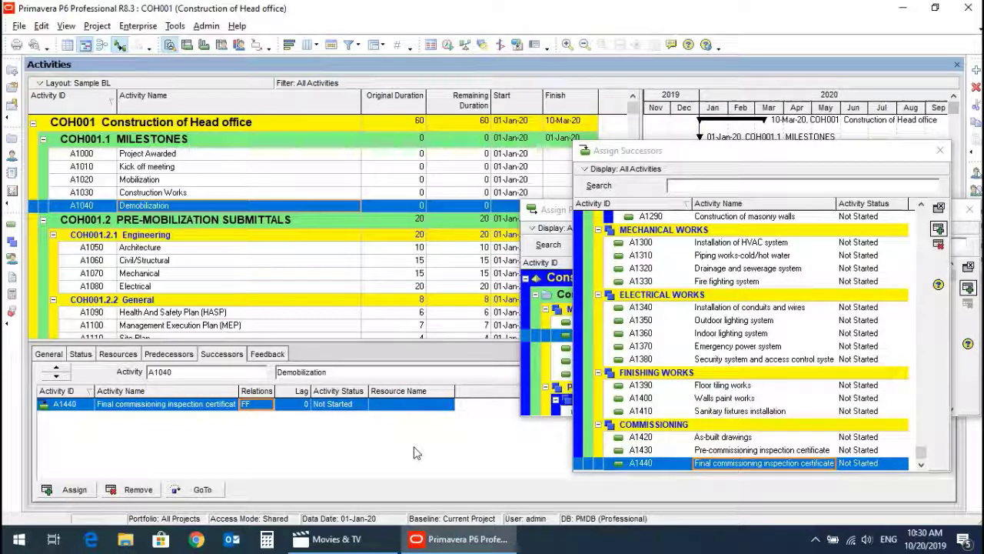
Assign Kick off meeting (A1010) as predecessor of the Architecture submittal (A1050) with an FS relationship.
{"action": "left_click", "coordinate": [252, 250]}
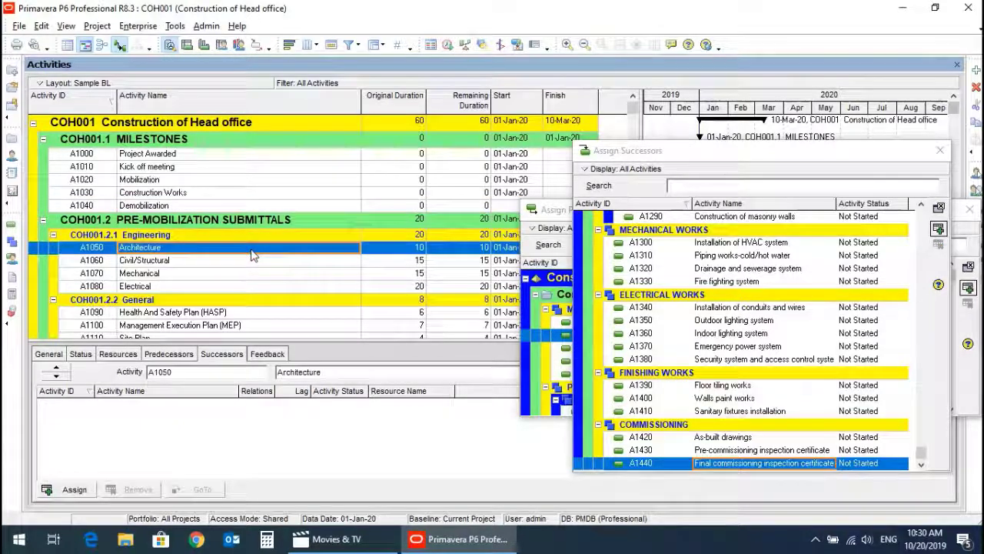
{"action": "left_click", "coordinate": [174, 358]}
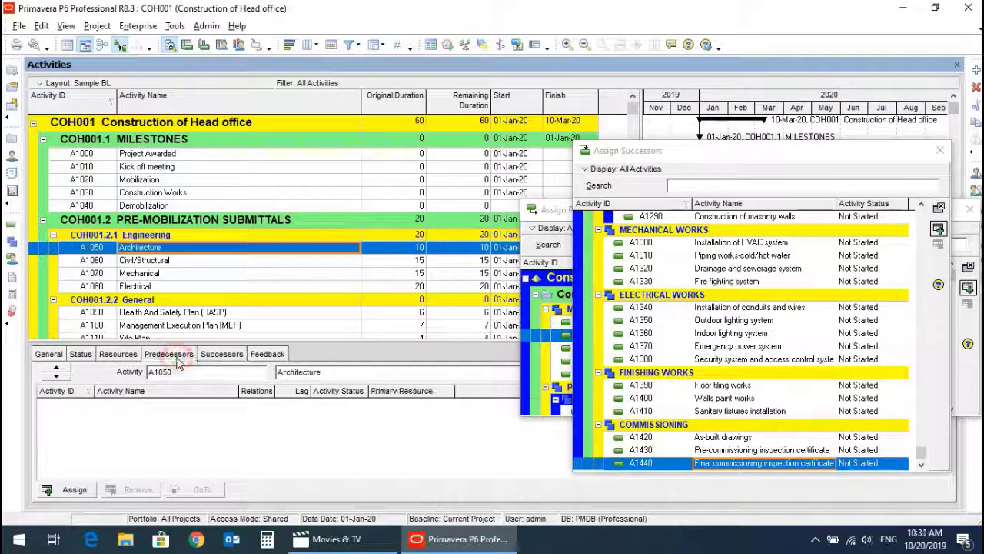
{"action": "left_click", "coordinate": [70, 489]}
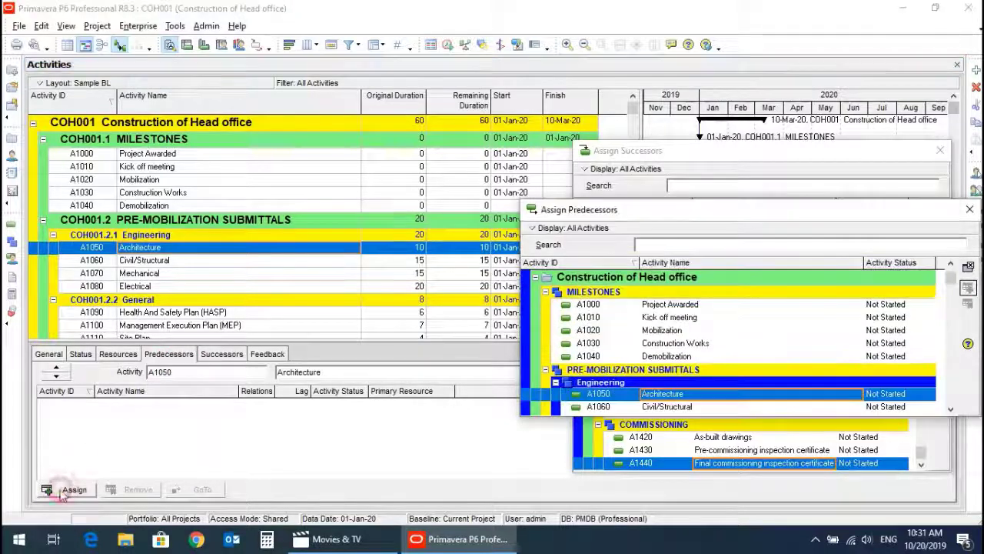
{"action": "double_click", "coordinate": [687, 318]}
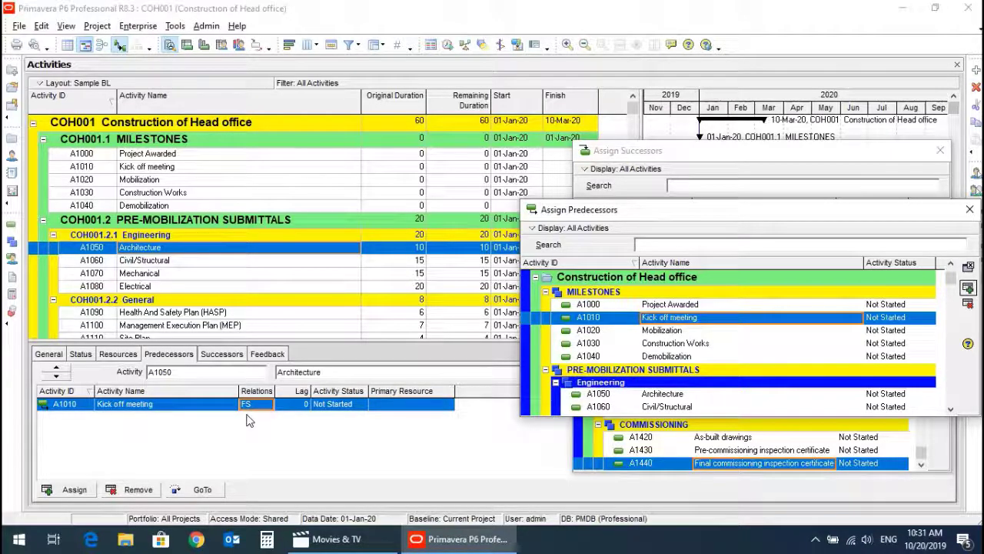
Assign Architecture (A1050) as predecessor of the Civil/Structural submittal (A1060) with an FS relationship.
{"action": "left_click", "coordinate": [174, 264]}
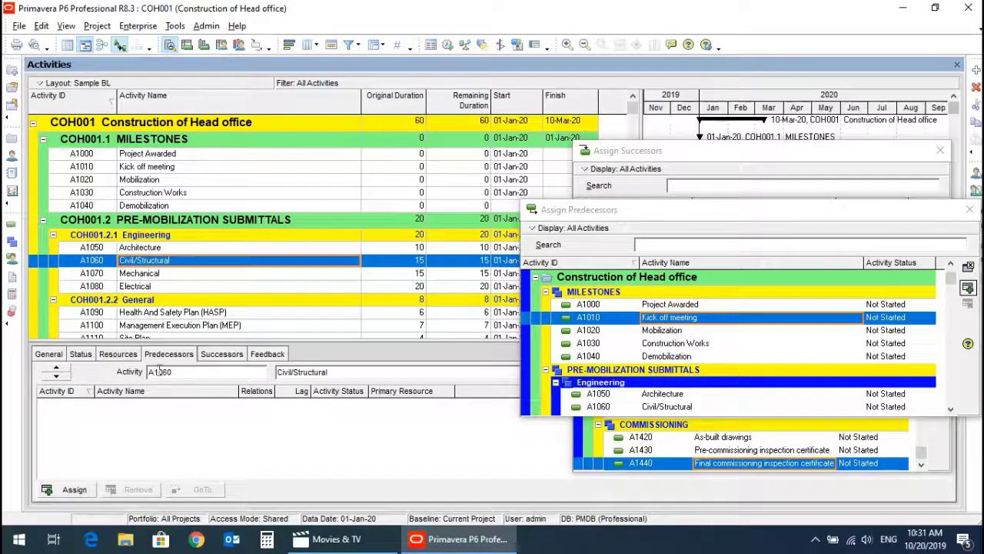
{"action": "left_click", "coordinate": [74, 489]}
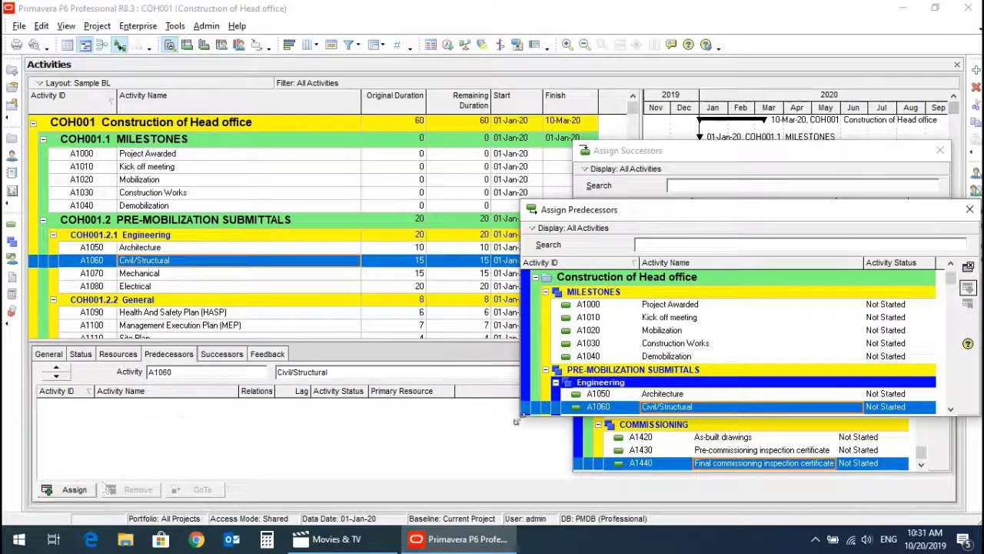
{"action": "double_click", "coordinate": [650, 395]}
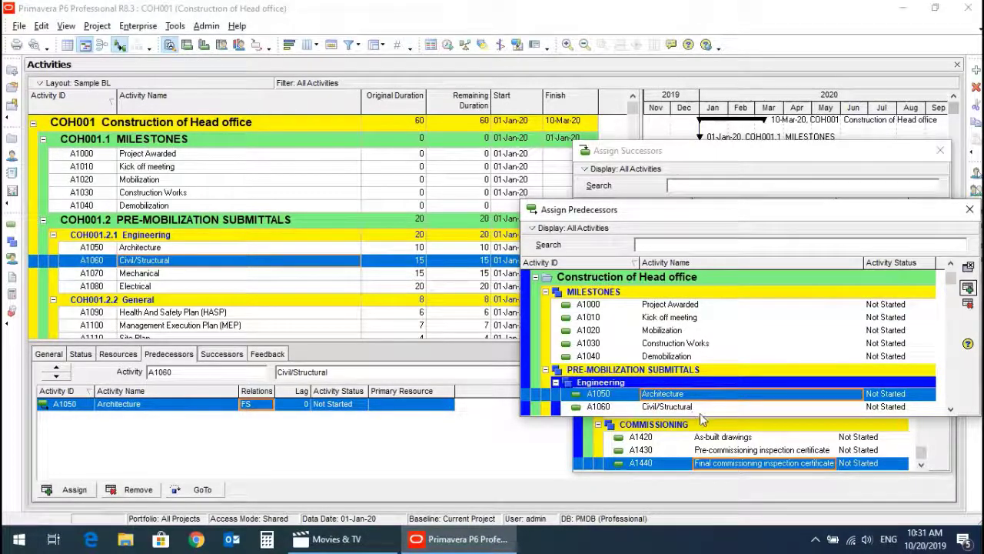
Enlarge the predecessor selection window and assign Architecture (A1050) as FS predecessor of the Mechanical submittal (A1070).
{"action": "left_click_drag", "start_coordinate": [709, 415], "coordinate": [710, 482]}
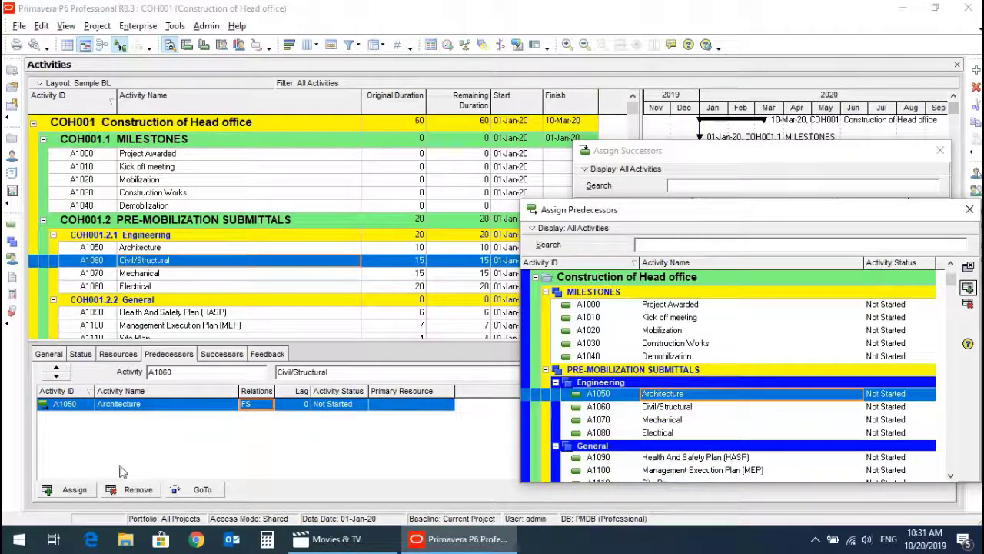
{"action": "left_click", "coordinate": [149, 274]}
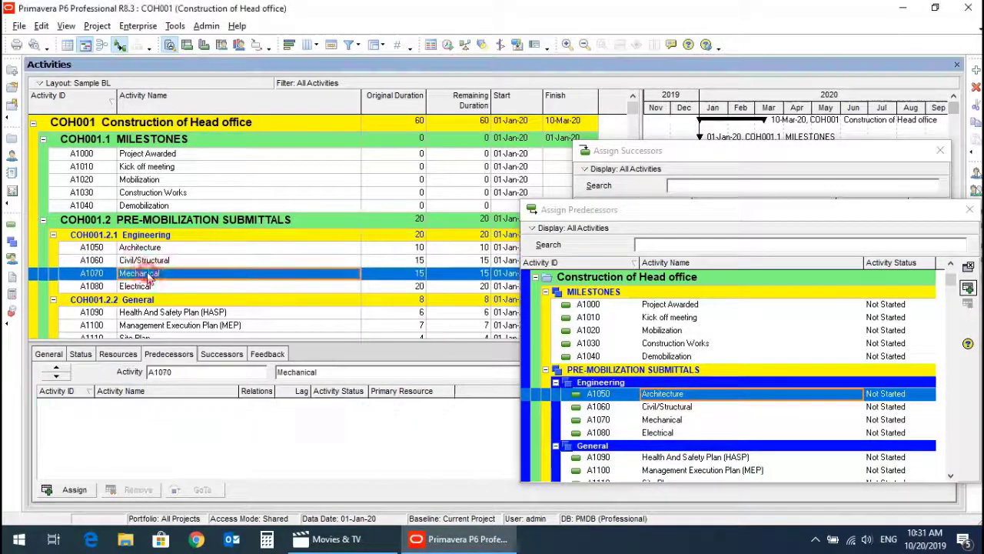
{"action": "left_click", "coordinate": [77, 491]}
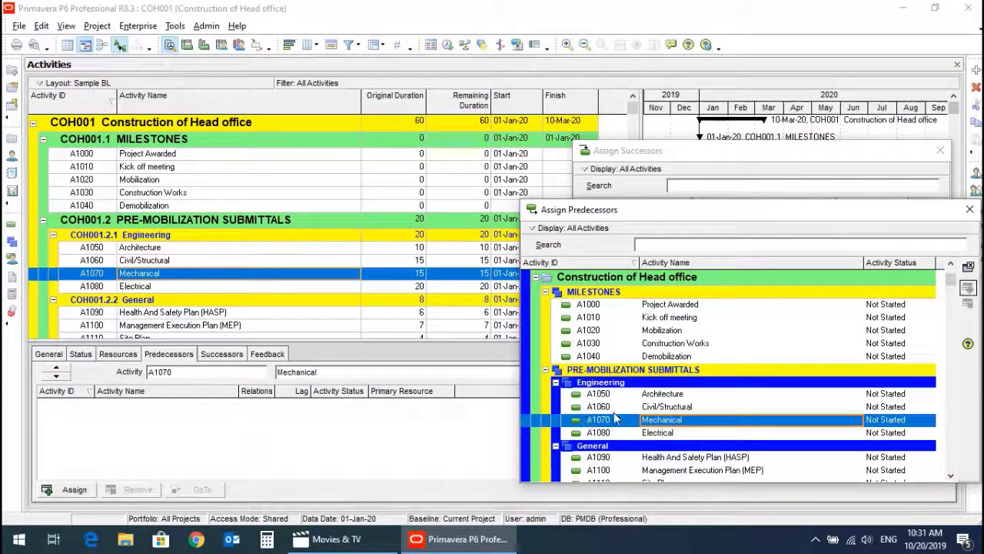
{"action": "double_click", "coordinate": [659, 395]}
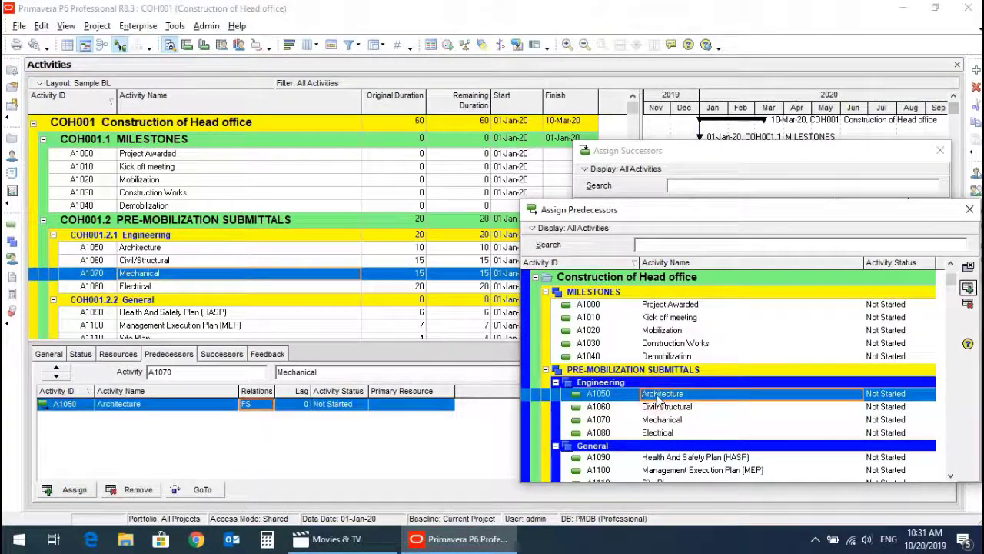
Assign Architecture (A1050) as predecessor of the Electrical submittal (A1080).
{"action": "left_click", "coordinate": [143, 287]}
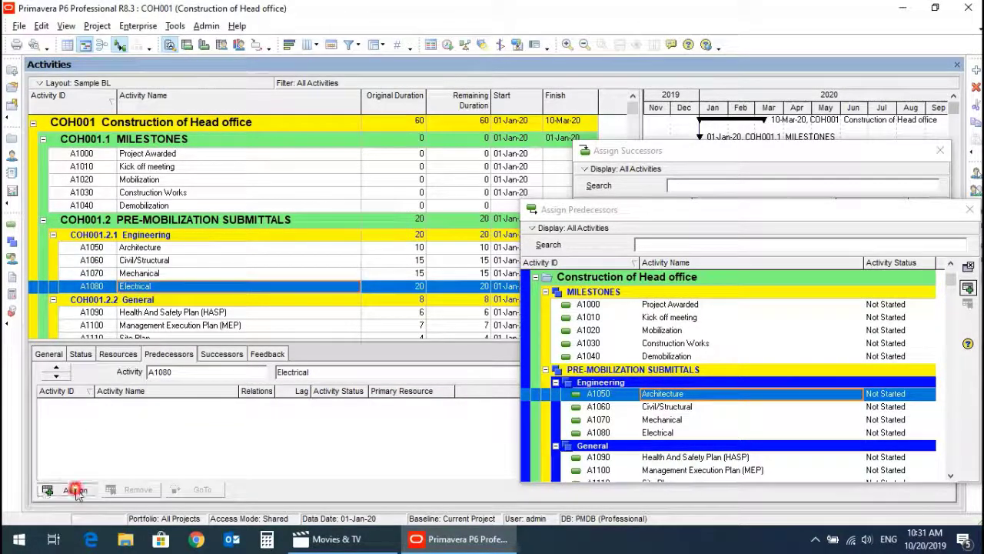
{"action": "left_click", "coordinate": [657, 432]}
{"action": "double_click", "coordinate": [655, 395]}
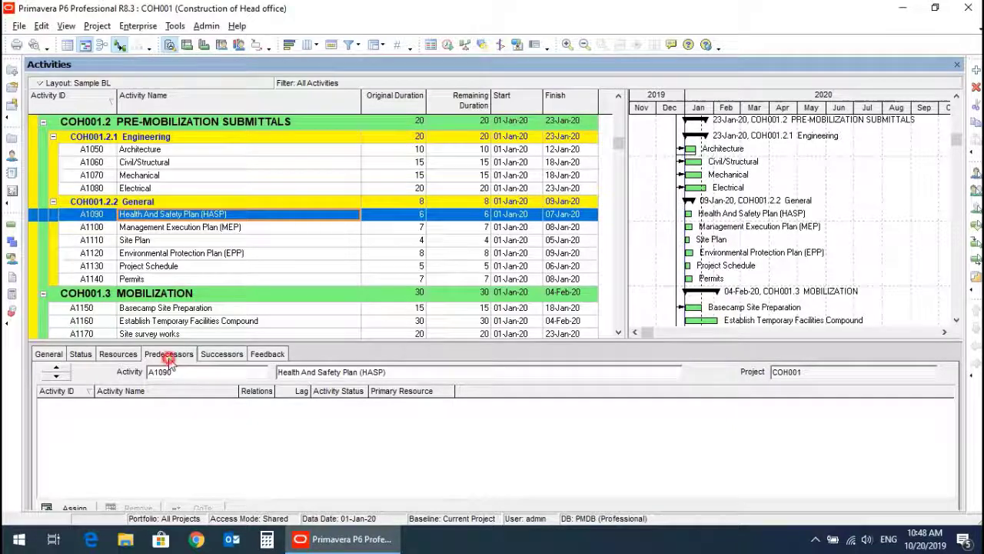
Assign Kick off meeting (A1010) as FS predecessor and Architecture (A1050) as SS predecessor of Health And Safety Plan (A1090).
{"action": "left_click", "coordinate": [75, 507]}
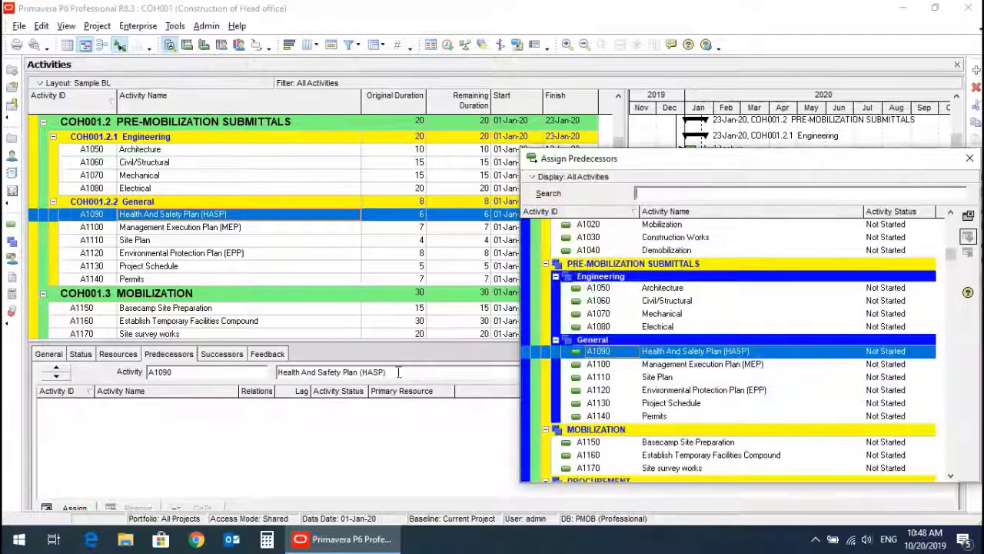
{"action": "left_click", "coordinate": [950, 212]}
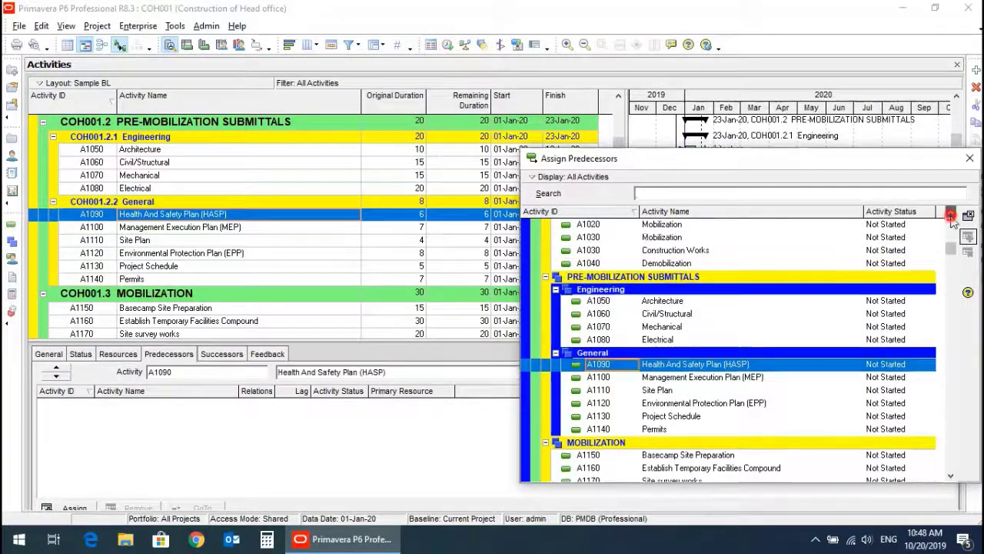
{"action": "left_click", "coordinate": [951, 213]}
{"action": "double_click", "coordinate": [681, 238]}
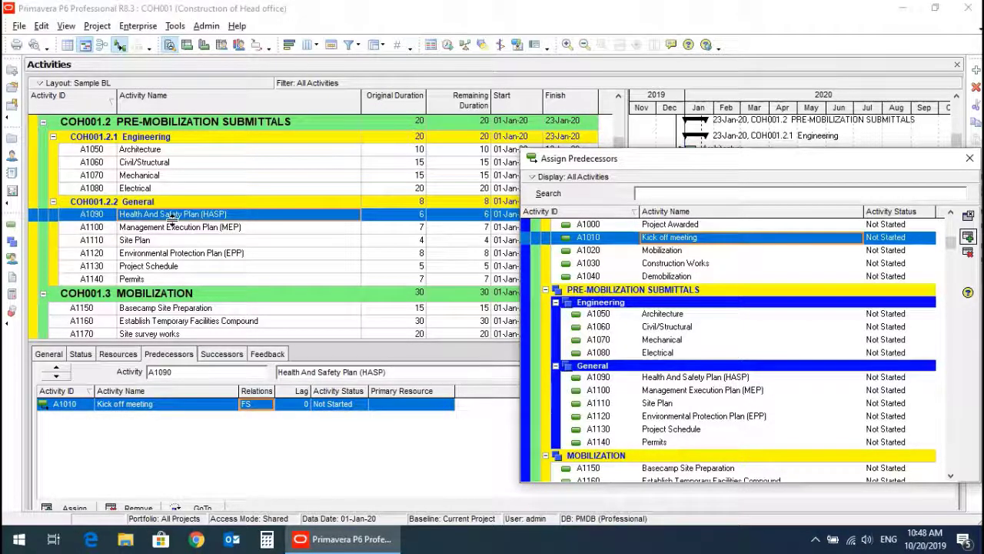
{"action": "double_click", "coordinate": [662, 316]}
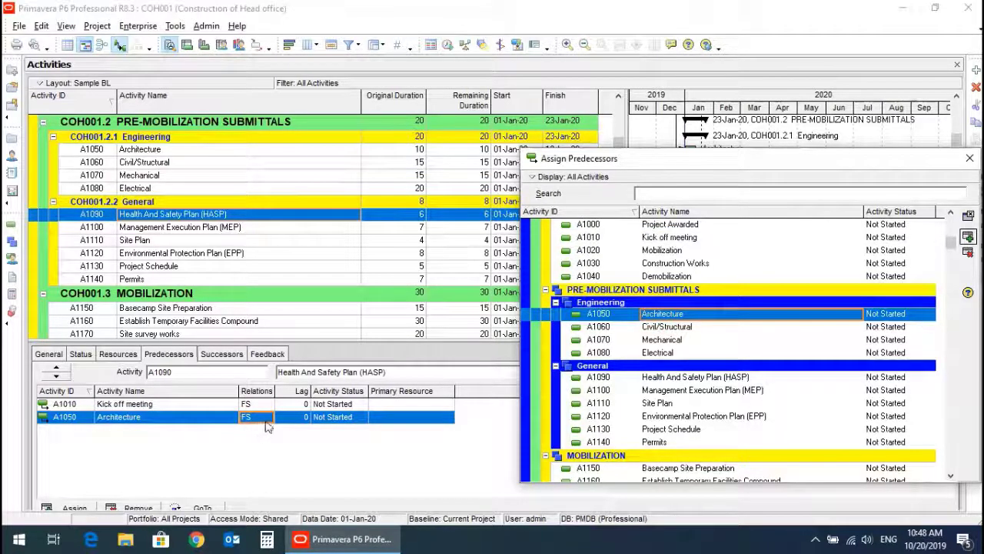
{"action": "left_click", "coordinate": [266, 419]}
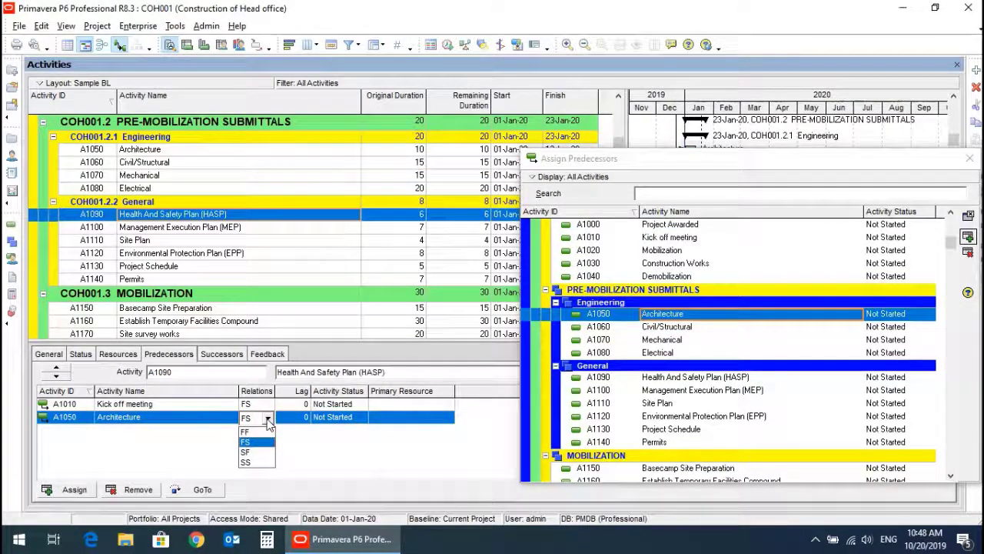
{"action": "left_click", "coordinate": [254, 462]}
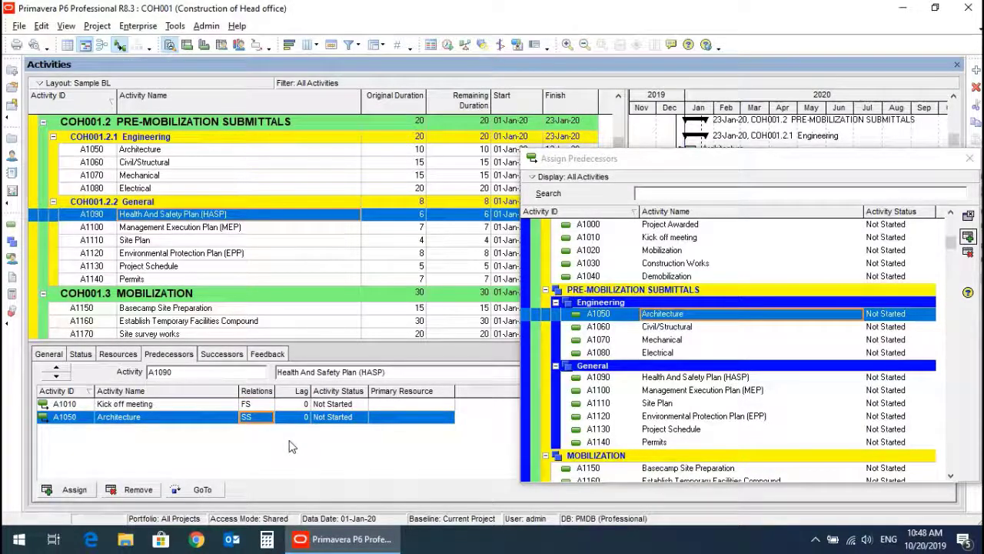
Assign Kick off meeting (A1010) as predecessor of Management Execution Plan (A1100) with an FS relationship.
{"action": "left_click", "coordinate": [189, 229]}
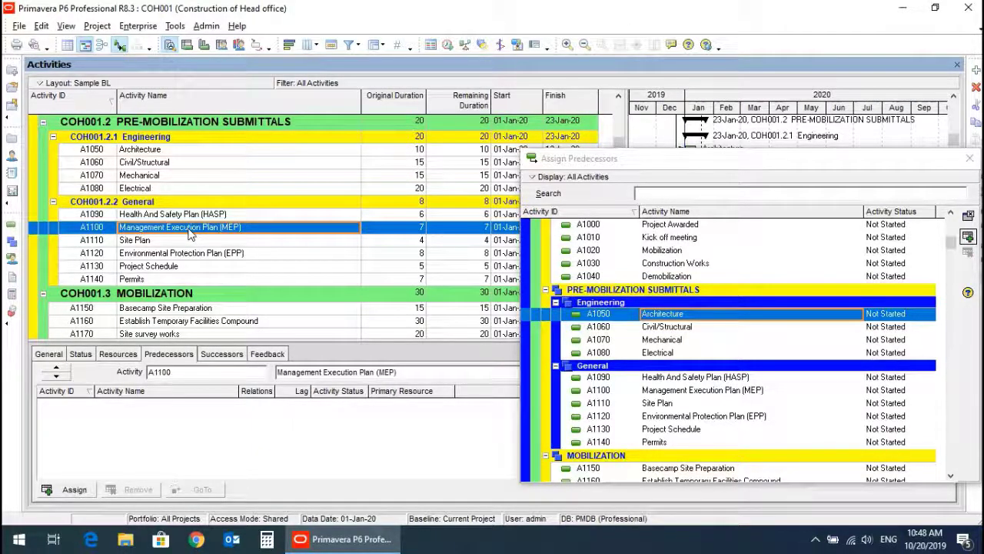
{"action": "left_click", "coordinate": [77, 489]}
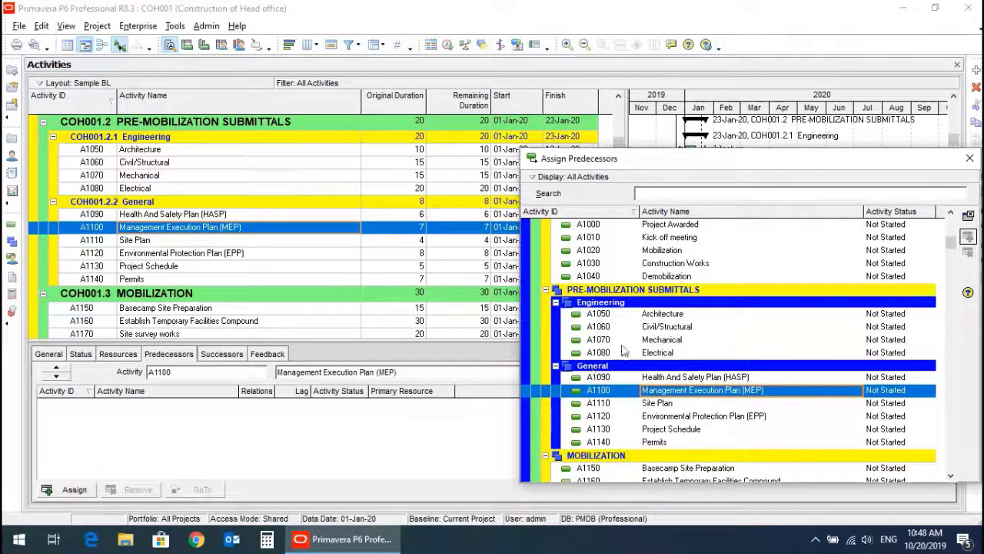
{"action": "double_click", "coordinate": [661, 238]}
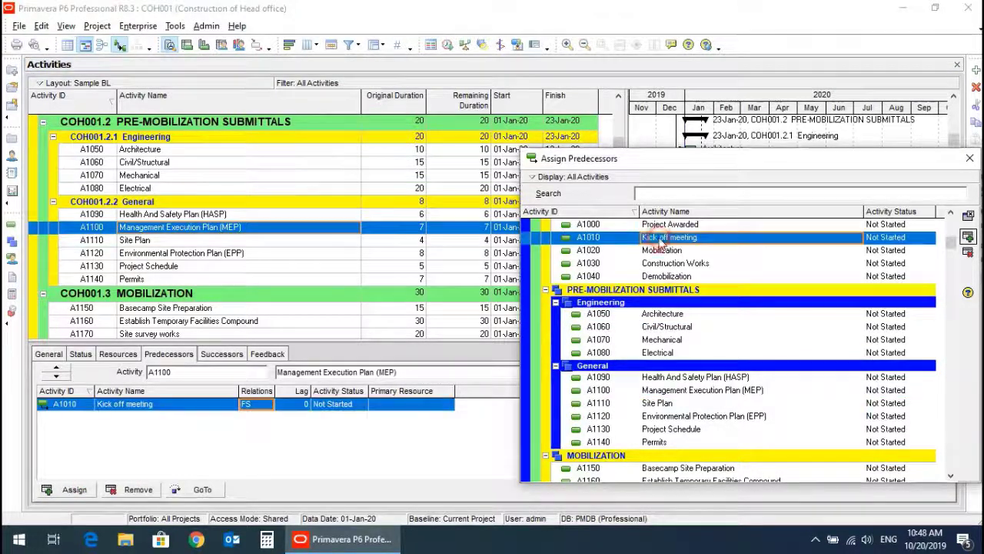
Assign Kick off meeting (A1010) and Architecture (A1050) as FS predecessors of Site Plan (A1110).
{"action": "left_click", "coordinate": [132, 240]}
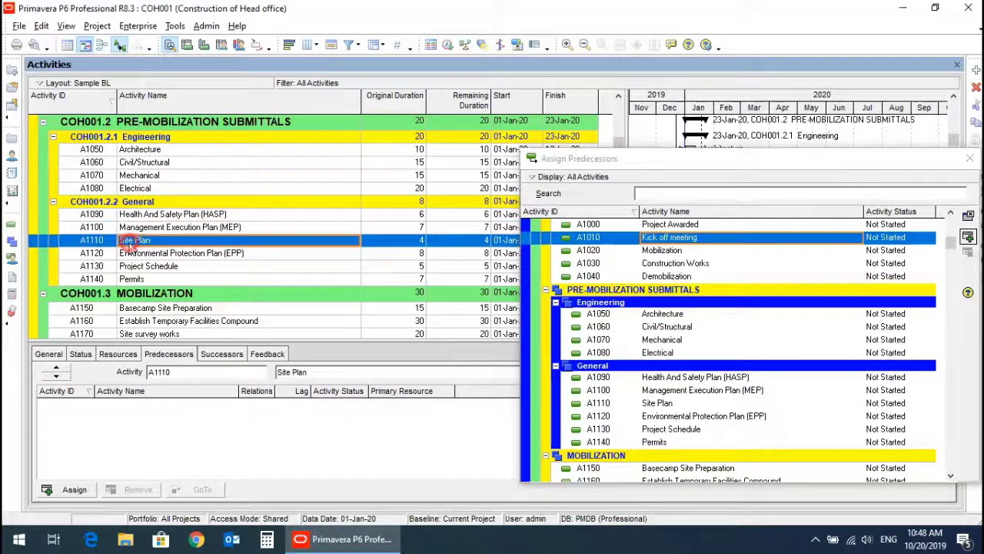
{"action": "left_click", "coordinate": [74, 490]}
{"action": "left_click", "coordinate": [651, 238]}
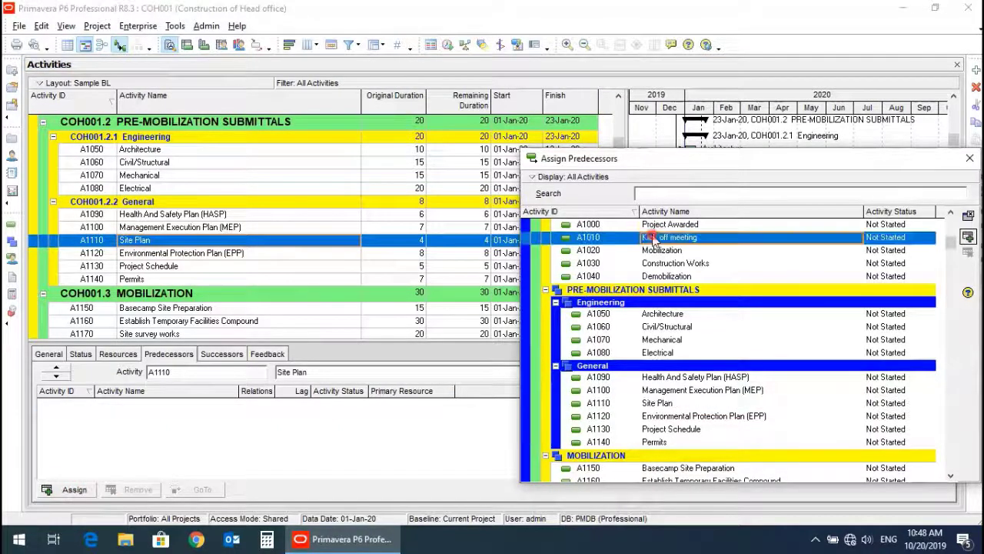
{"action": "double_click", "coordinate": [654, 237]}
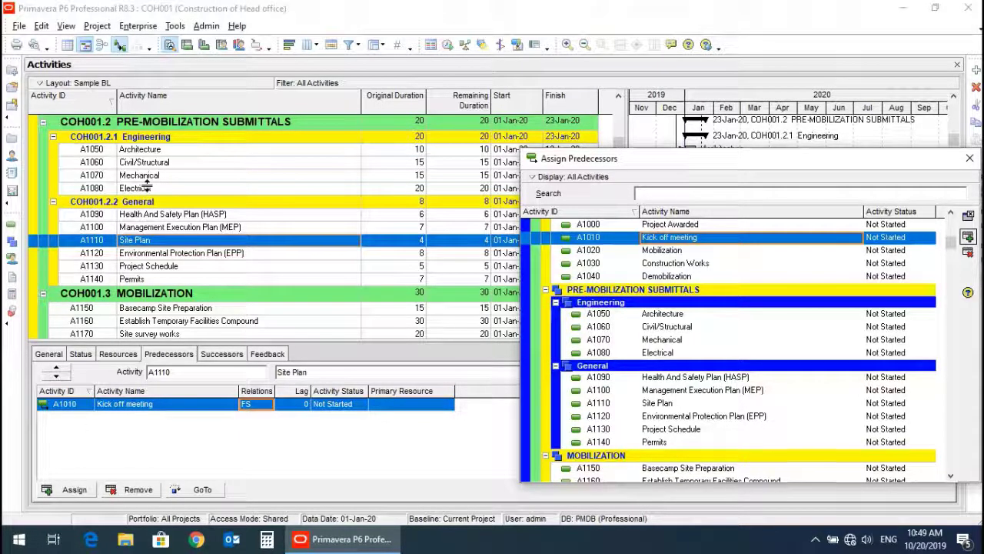
{"action": "double_click", "coordinate": [658, 317]}
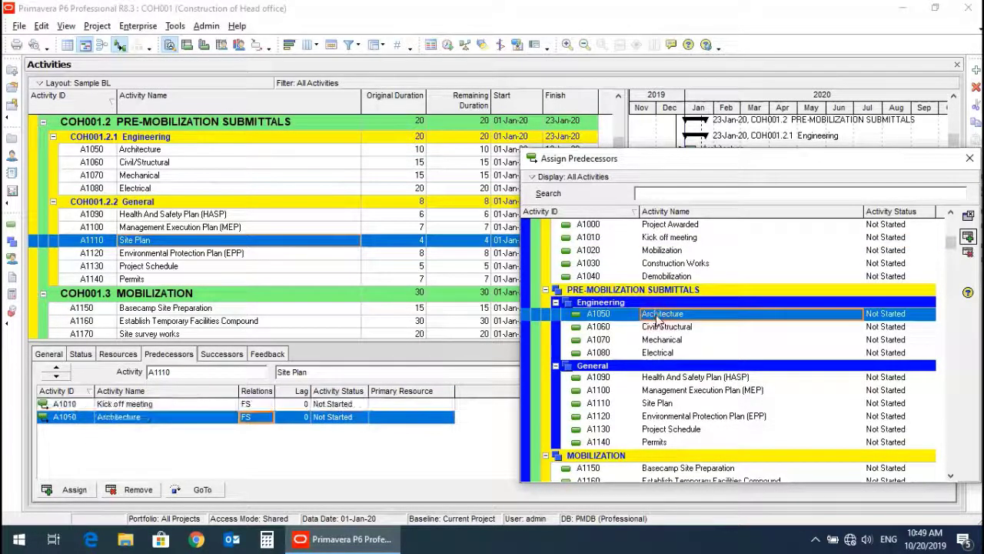
Assign Kick off meeting (A1010) as FS predecessor and Architecture (A1050) as SS predecessor of Environmental Protection Plan (A1120).
{"action": "left_click", "coordinate": [174, 258]}
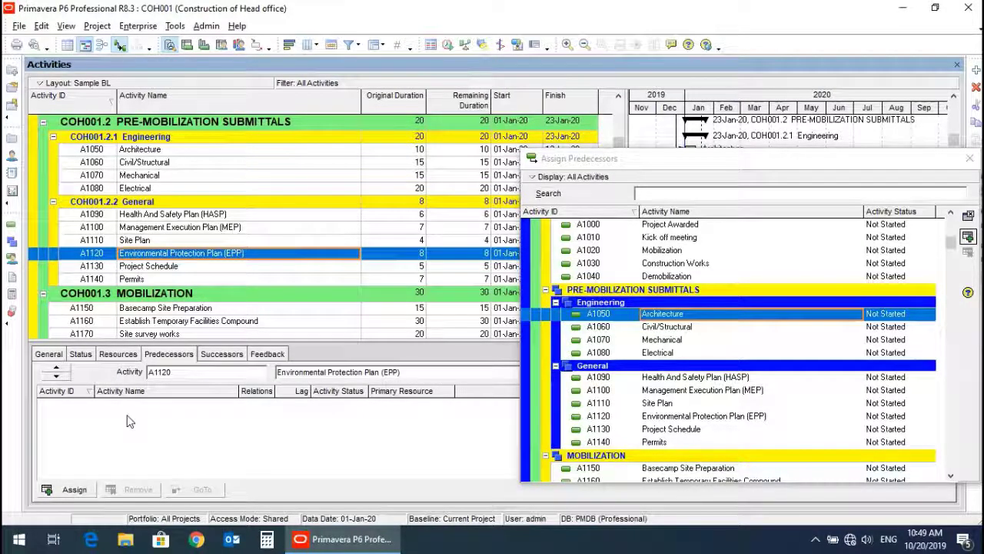
{"action": "left_click", "coordinate": [74, 489]}
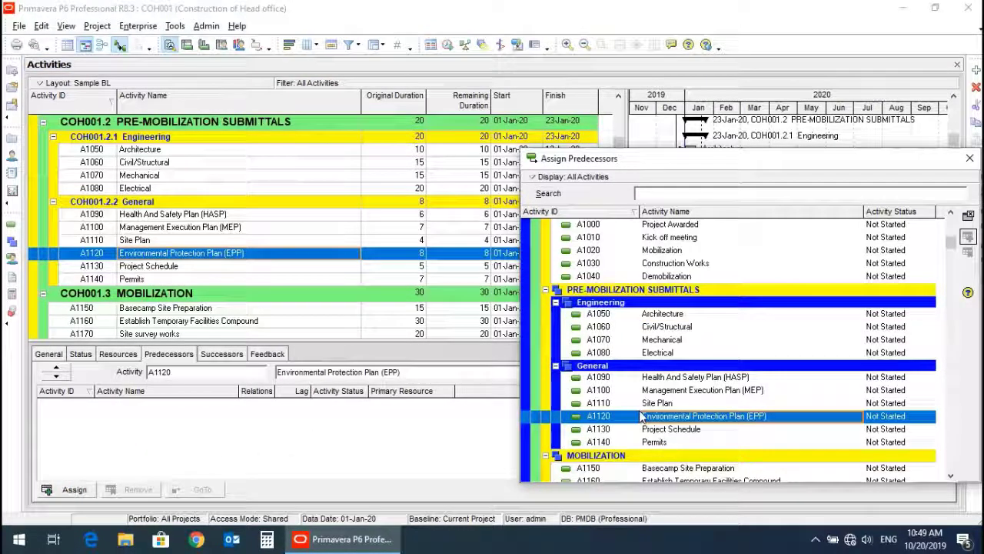
{"action": "double_click", "coordinate": [666, 240]}
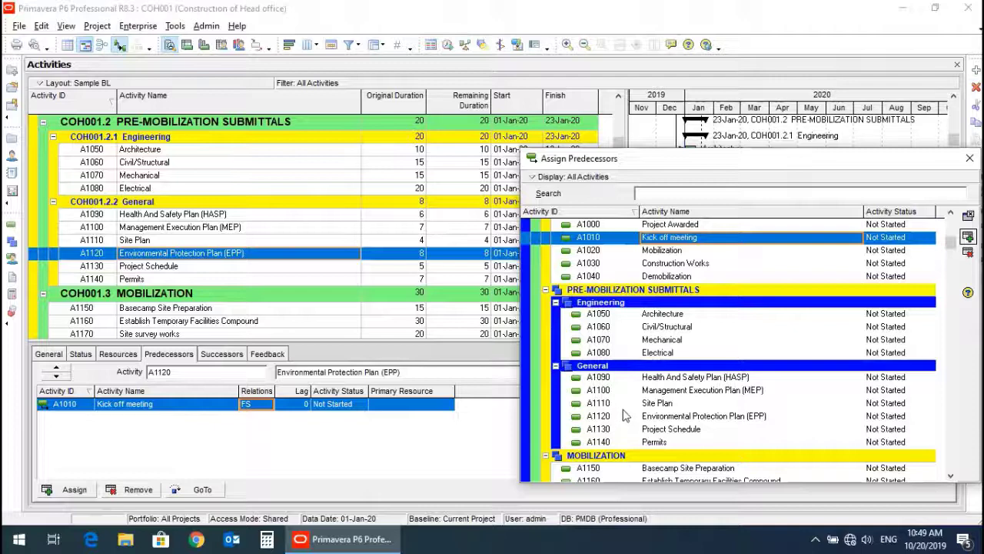
{"action": "double_click", "coordinate": [663, 315]}
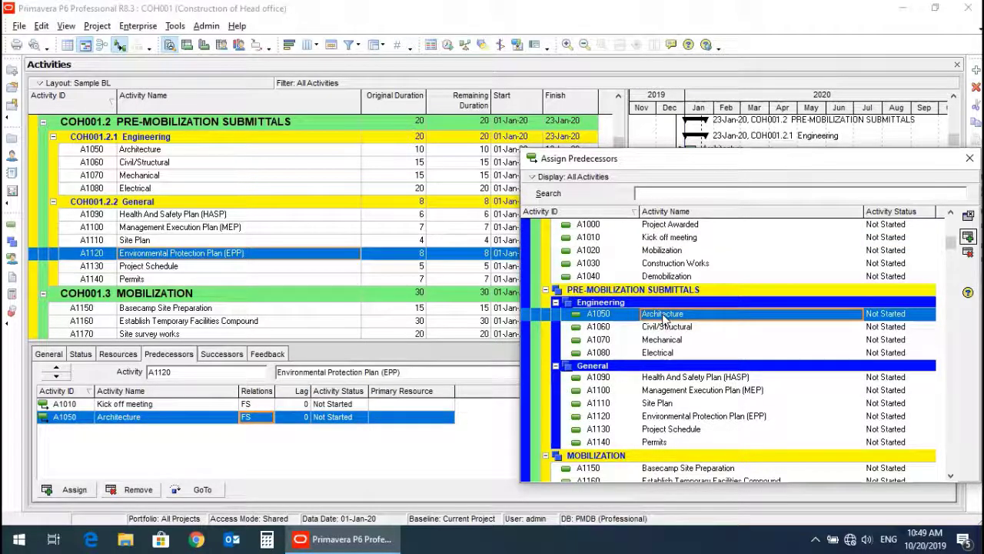
{"action": "left_click", "coordinate": [267, 419]}
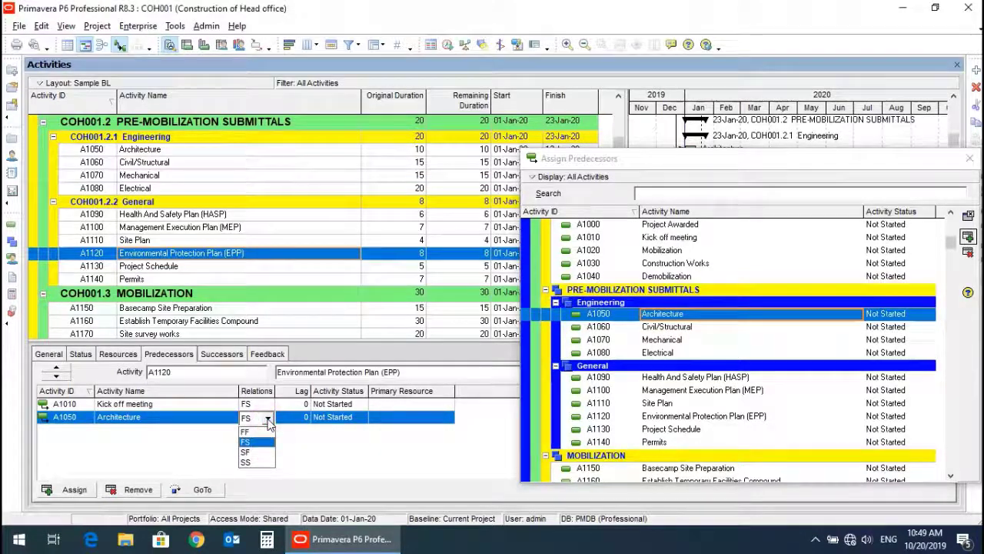
{"action": "left_click", "coordinate": [256, 462]}
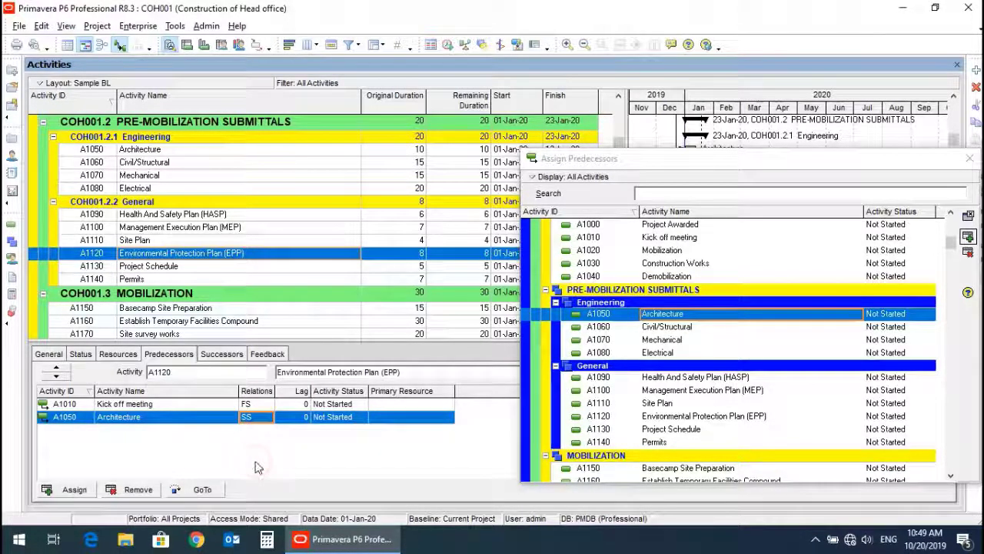
Assign Kick off meeting (A1010) as FS predecessor of both Project Schedule (A1130) and Permits (A1140).
{"action": "left_click", "coordinate": [189, 269]}
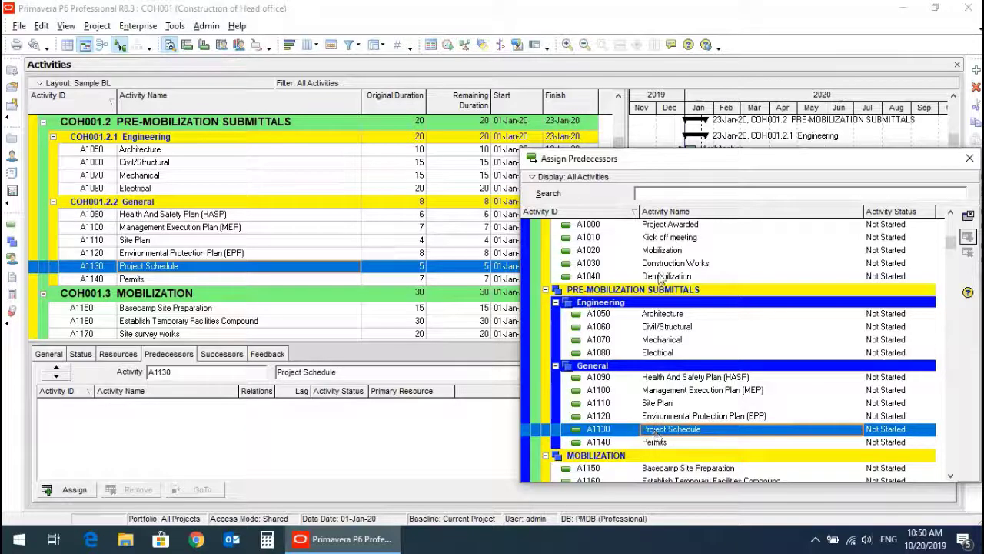
{"action": "double_click", "coordinate": [668, 238]}
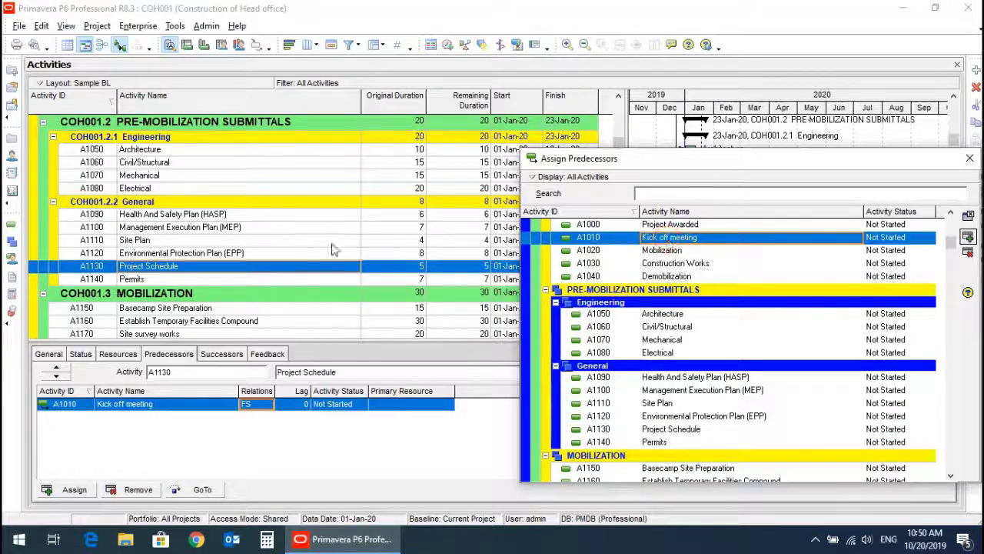
{"action": "left_click", "coordinate": [135, 281]}
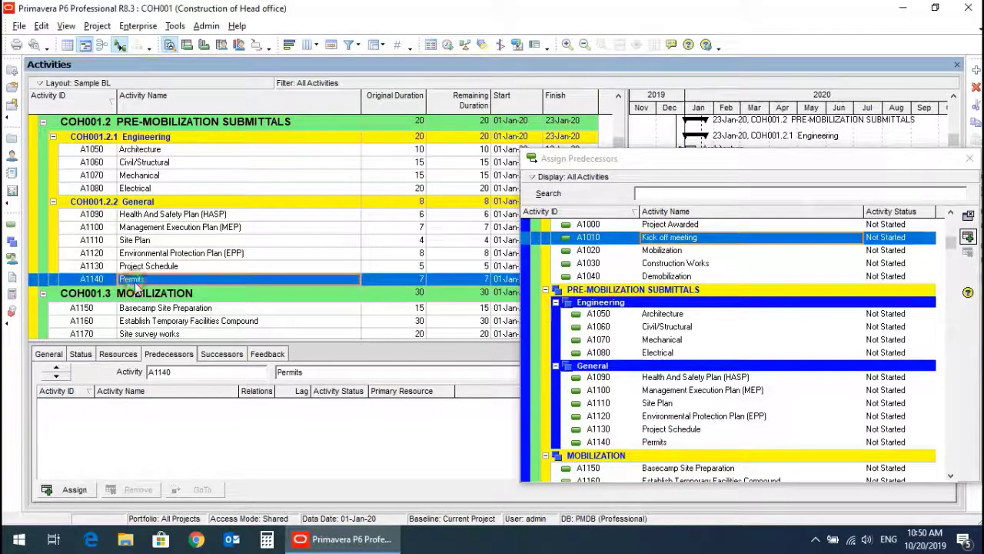
{"action": "double_click", "coordinate": [670, 239]}
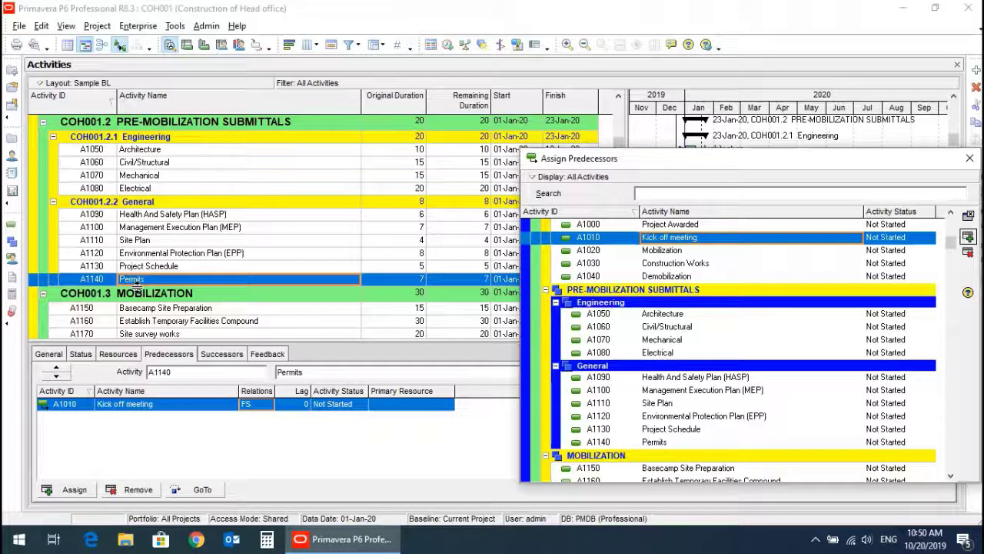
Assign Permits (A1140) as an additional predecessor of Basecamp Site Preparation (A1150) with an FS relationship.
{"action": "scroll", "coordinate": [143, 283], "scroll_direction": "down", "scroll_amount": 1}
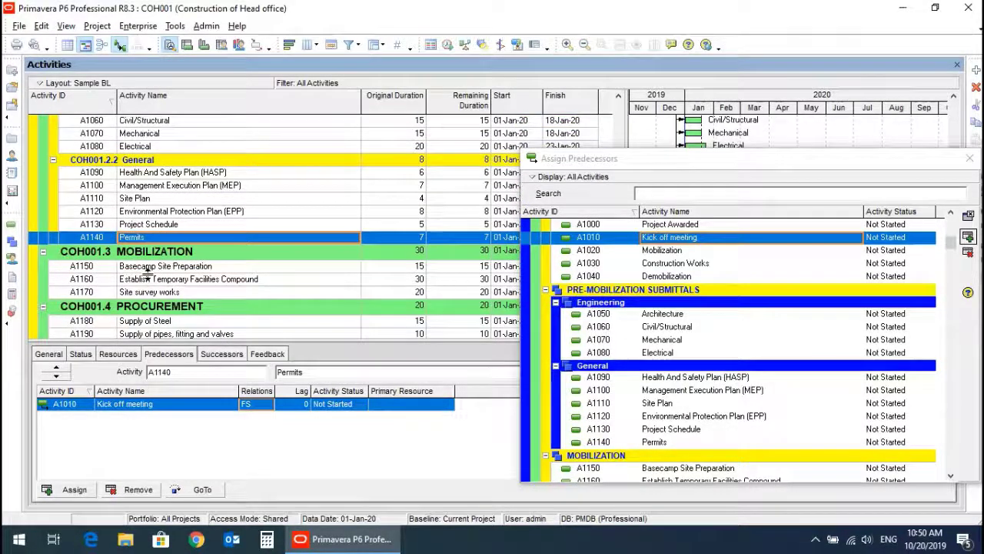
{"action": "left_click", "coordinate": [166, 267]}
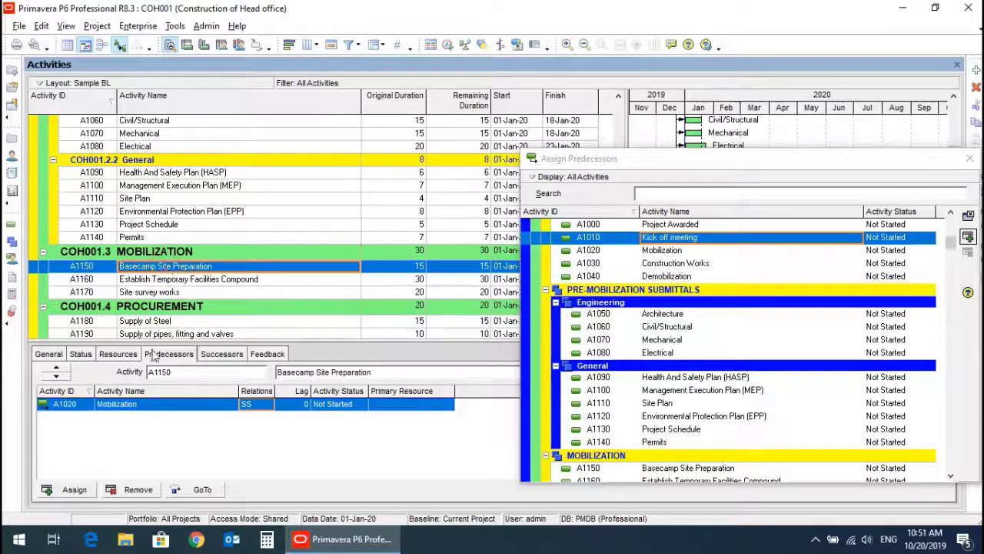
{"action": "scroll", "coordinate": [153, 355], "scroll_direction": "down", "scroll_amount": 1}
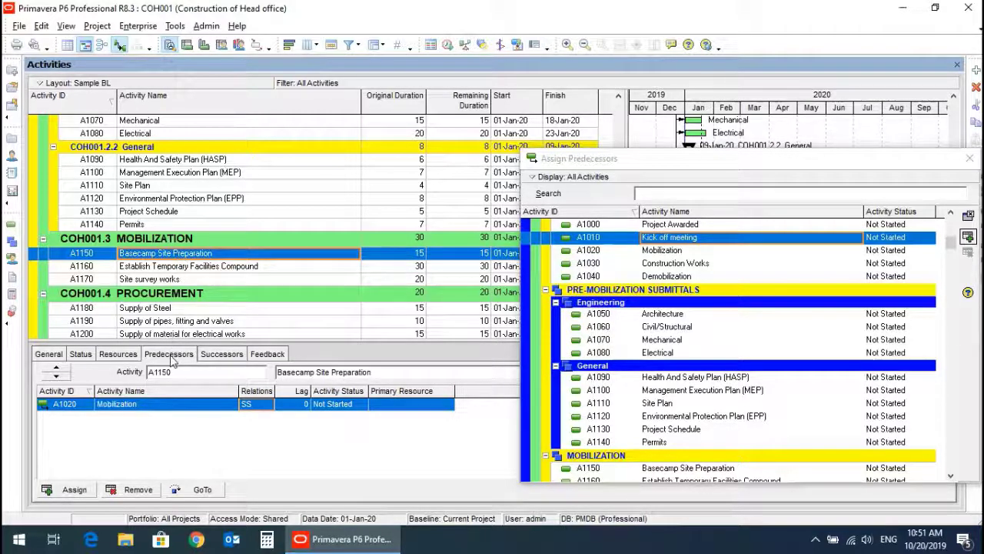
{"action": "double_click", "coordinate": [655, 443]}
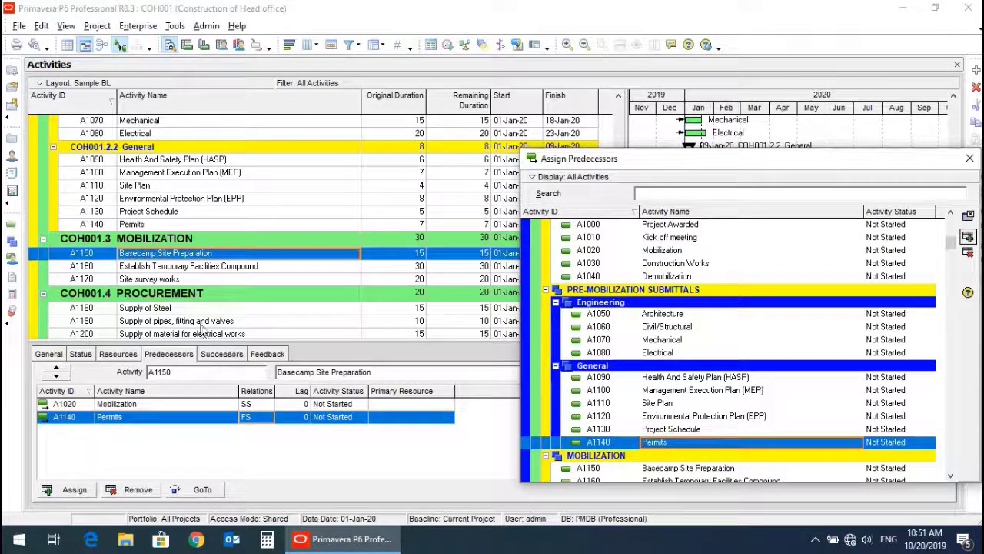
Assign Basecamp Site Preparation (A1150) as FS predecessor of Establish Temporary Facilities Compound (A1160).
{"action": "left_click", "coordinate": [165, 266]}
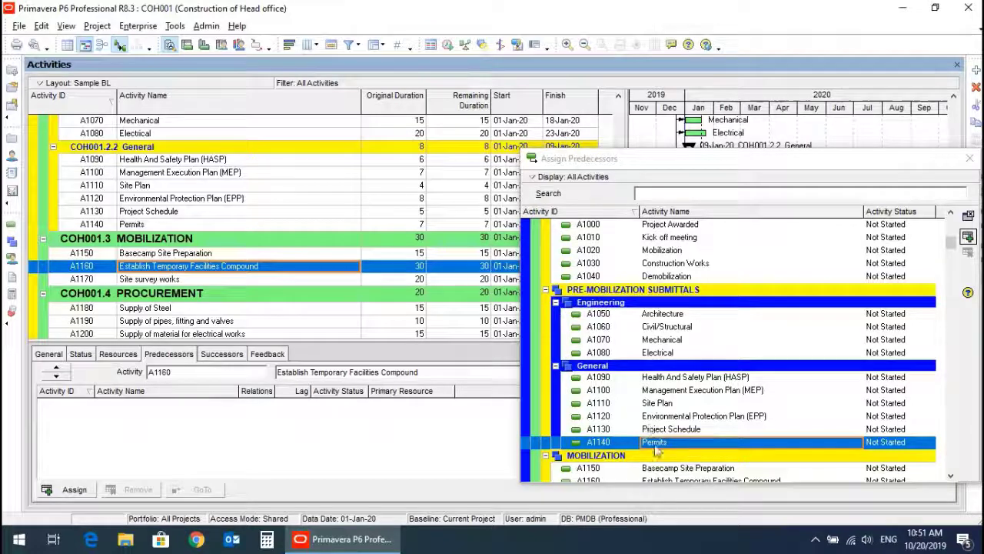
{"action": "scroll", "coordinate": [667, 406], "scroll_direction": "down", "scroll_amount": 3}
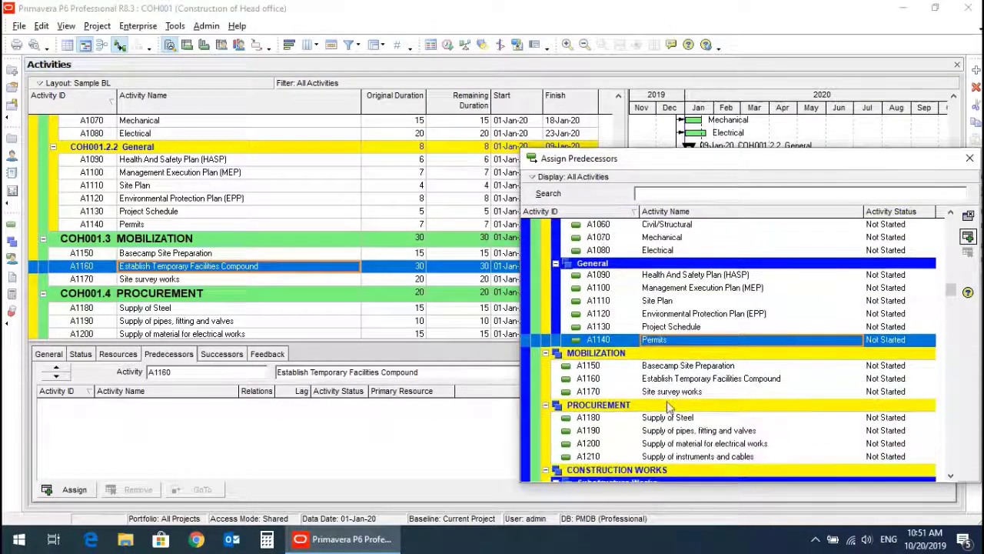
{"action": "double_click", "coordinate": [669, 367]}
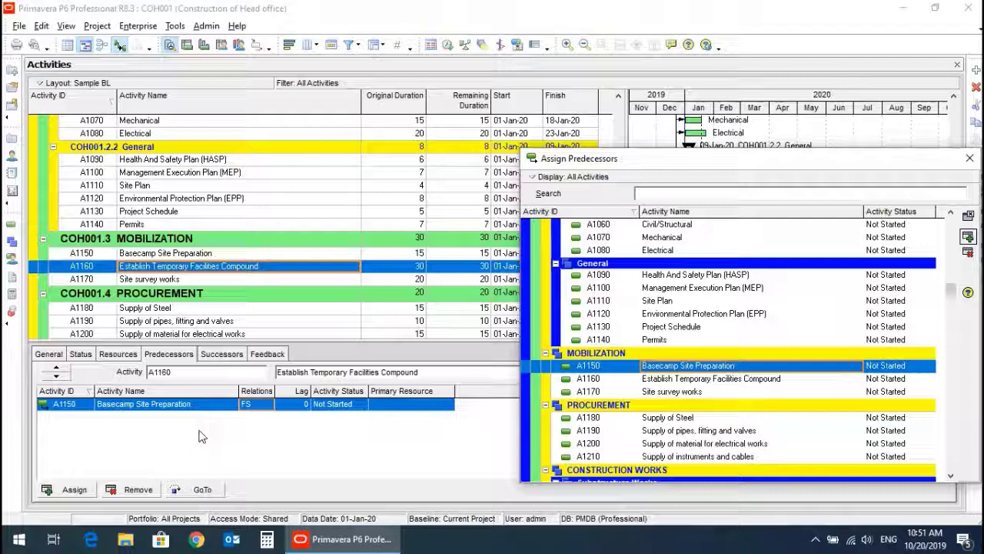
Assign Establish Temporary Facilities Compound (A1160) and Site Plan (A1110) as FS predecessors of Site survey works (A1170).
{"action": "left_click", "coordinate": [176, 276]}
{"action": "left_click", "coordinate": [176, 278]}
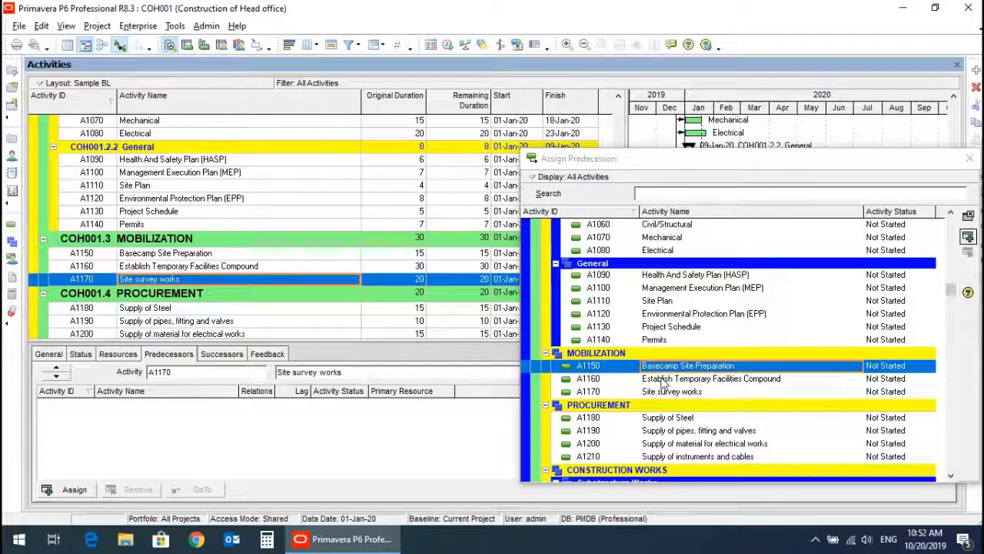
{"action": "double_click", "coordinate": [662, 380]}
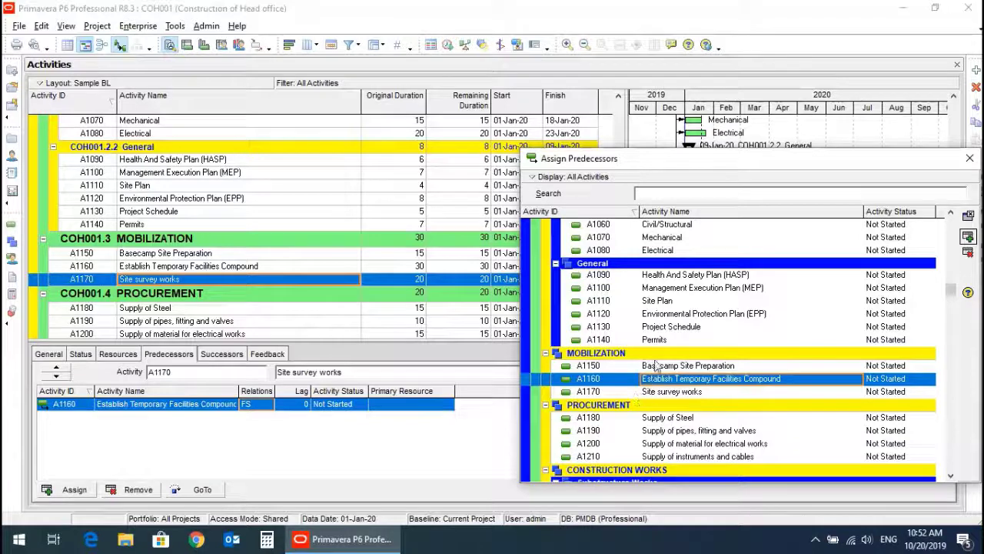
{"action": "double_click", "coordinate": [658, 301]}
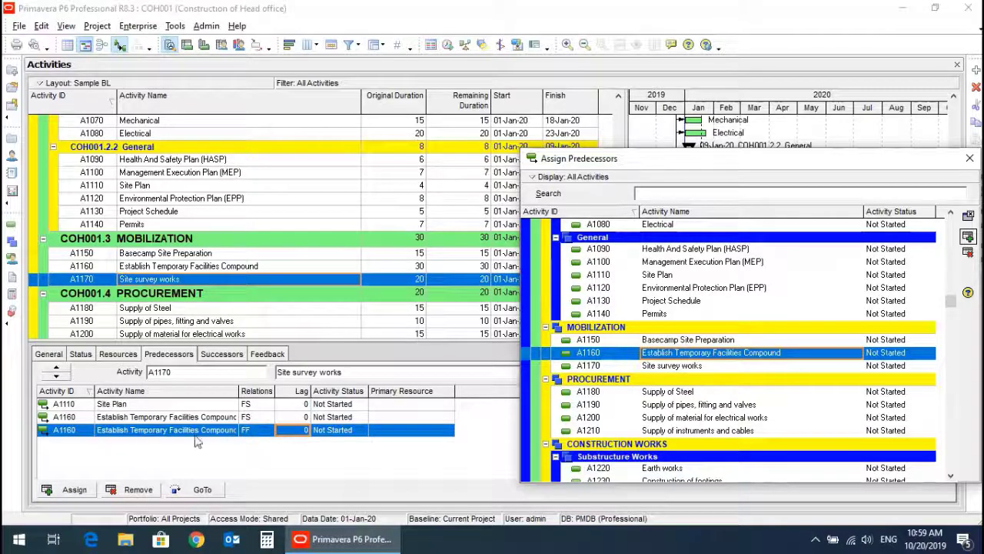
Remove the FF relationship with A1160 from Site survey works (A1170) and set the lag of its FS relationship with A1160 to -10.
{"action": "left_click", "coordinate": [137, 488]}
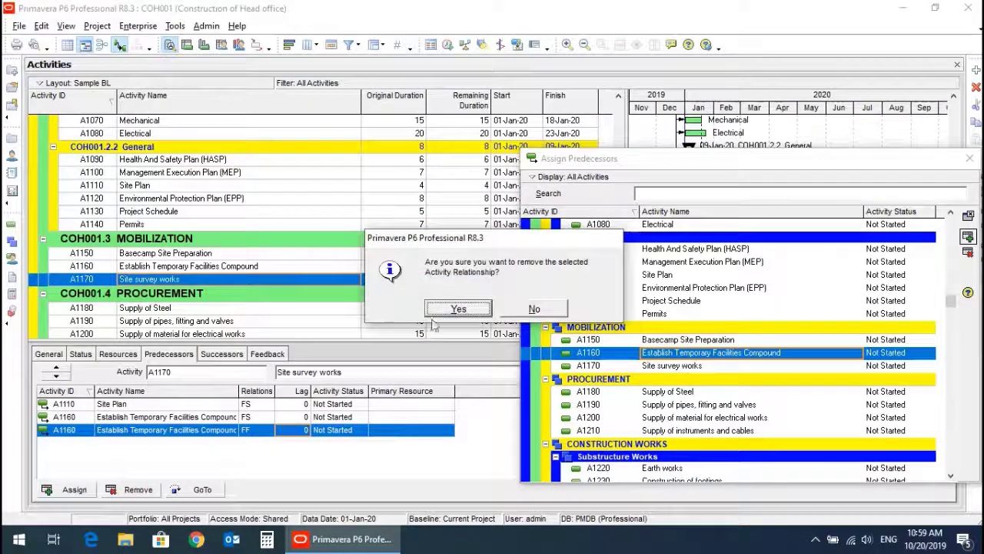
{"action": "left_click", "coordinate": [443, 308]}
{"action": "left_click", "coordinate": [284, 422]}
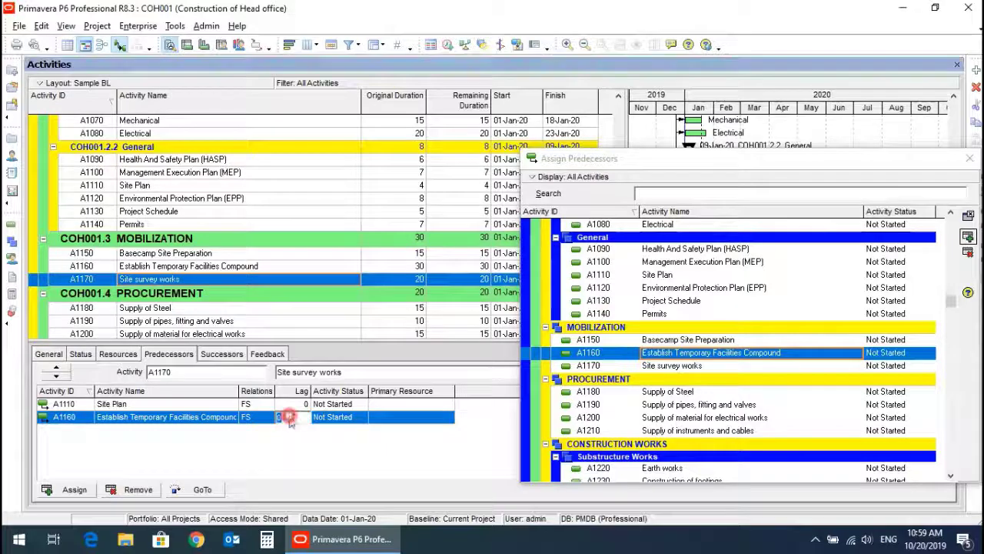
{"action": "left_click", "coordinate": [284, 418]}
{"action": "type", "text": "-10"}
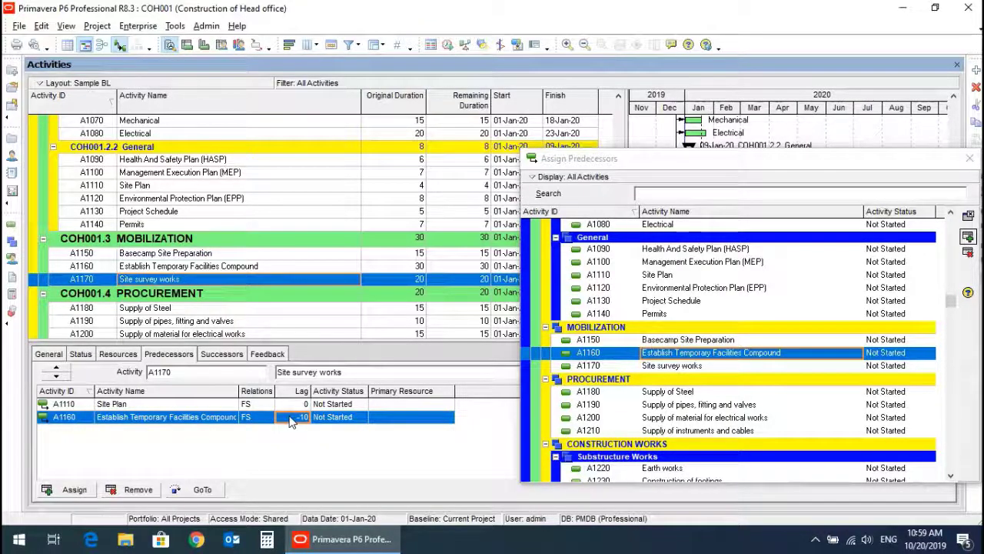
Assign Civil/Structural (A1060) as predecessor of Supply of Steel (A1180) and Mechanical (A1070) as FS predecessor of Supply of pipes, fitting and valves (A1190).
{"action": "left_click", "coordinate": [144, 309]}
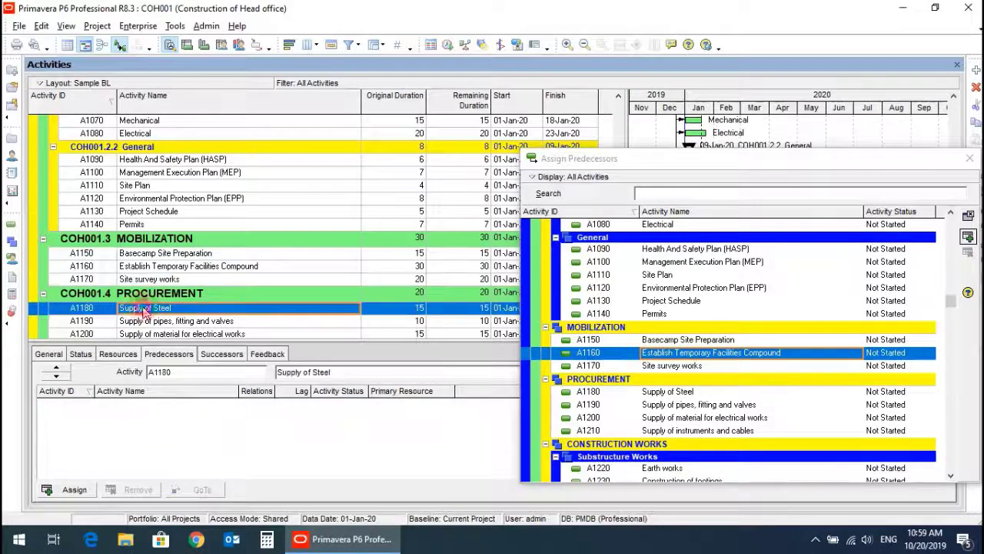
{"action": "scroll", "coordinate": [144, 311], "scroll_direction": "down", "scroll_amount": 2}
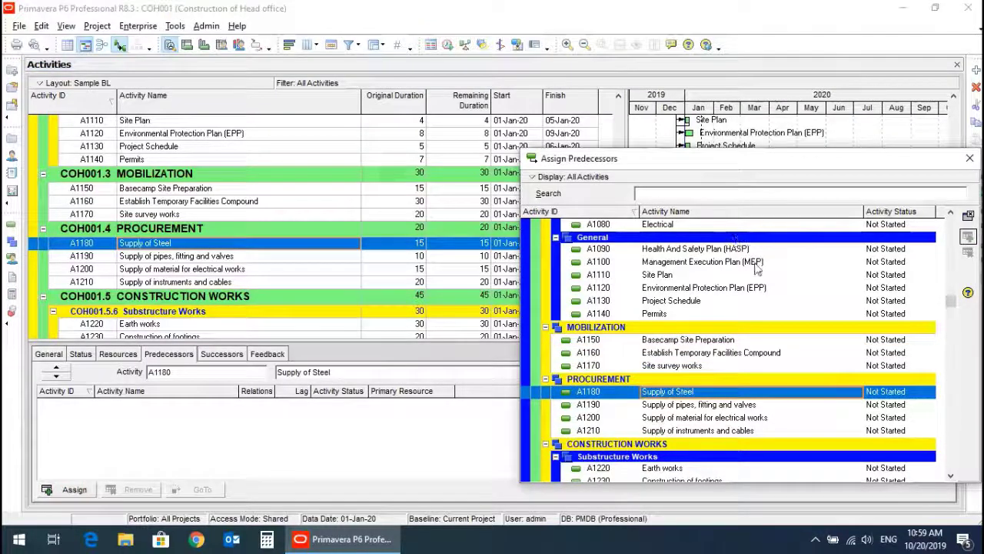
{"action": "left_click", "coordinate": [951, 213]}
{"action": "double_click", "coordinate": [659, 237]}
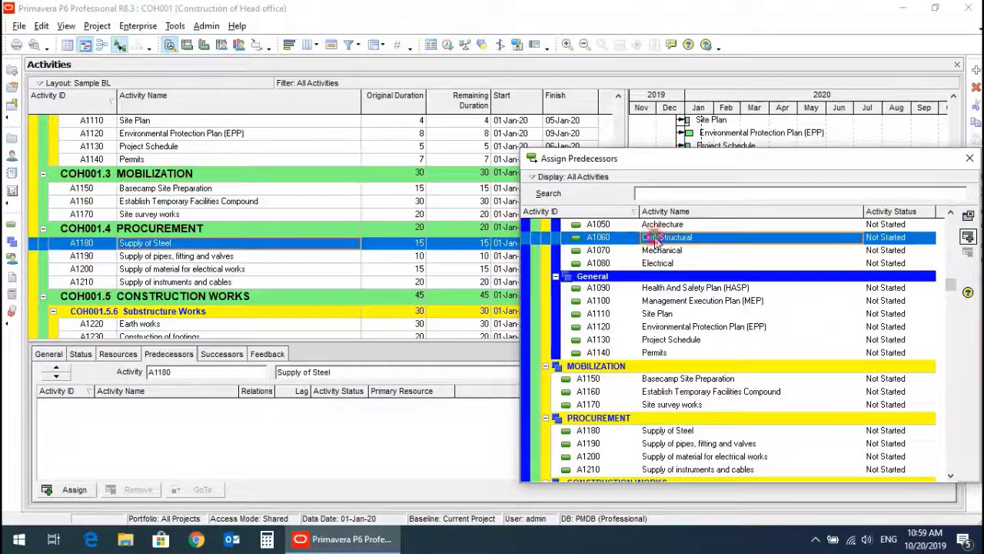
{"action": "left_click", "coordinate": [161, 261]}
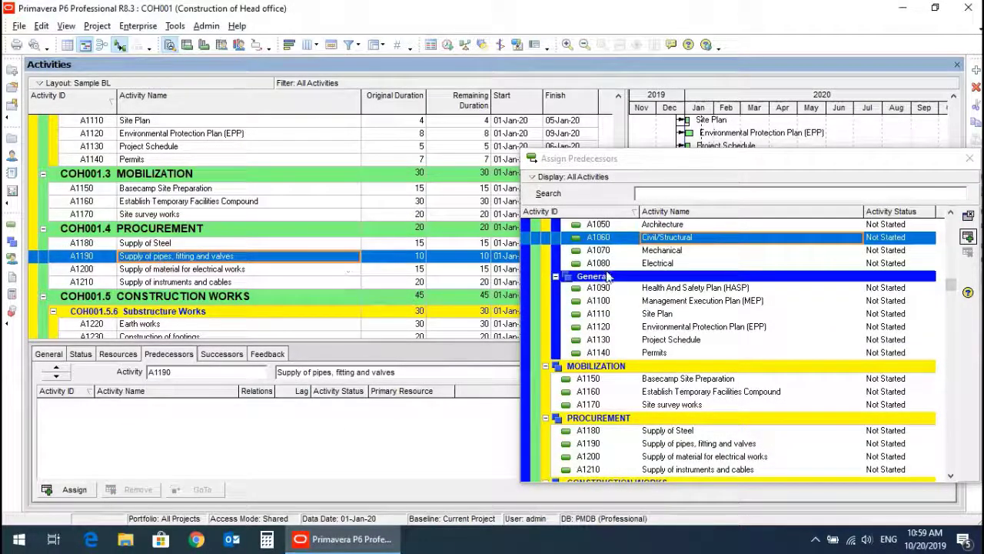
{"action": "double_click", "coordinate": [662, 250]}
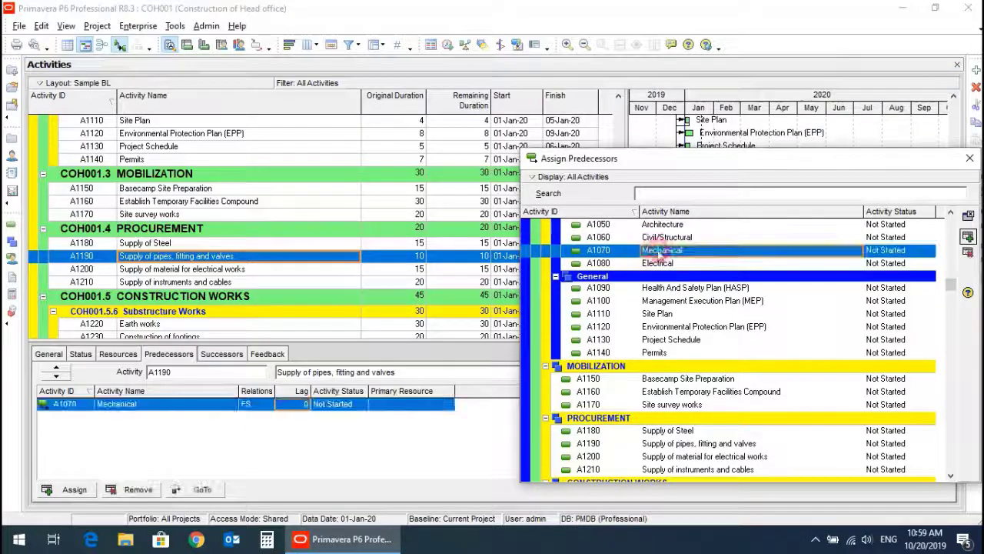
Assign Electrical (A1080) as predecessor of both Supply of material for electrical works (A1200) and Supply of instruments and cables (A1210).
{"action": "left_click", "coordinate": [197, 268]}
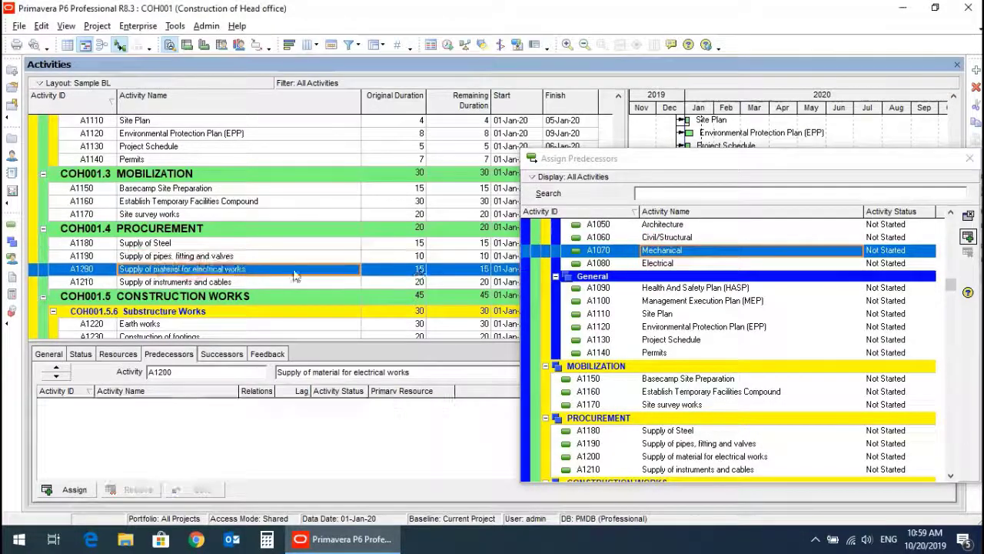
{"action": "left_click", "coordinate": [659, 263]}
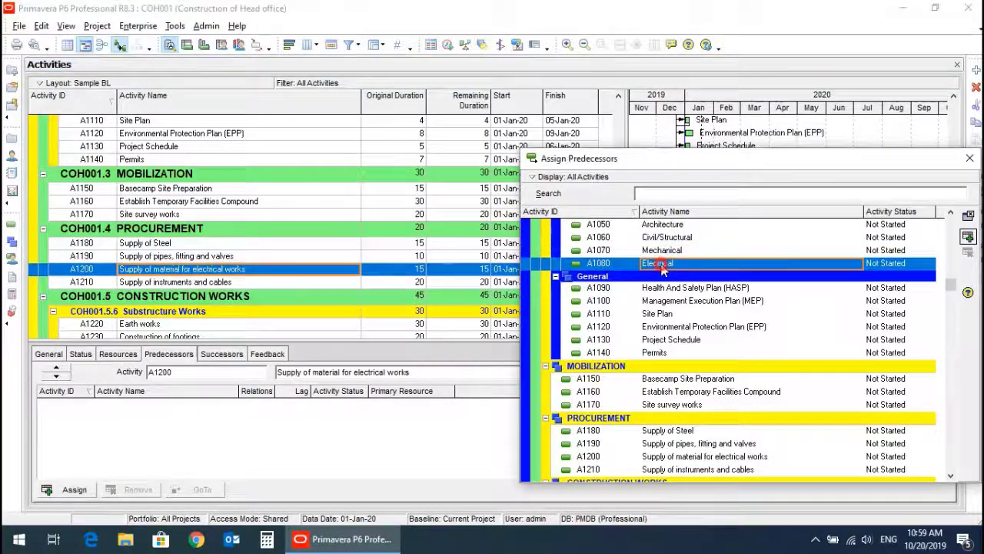
{"action": "left_click", "coordinate": [139, 284]}
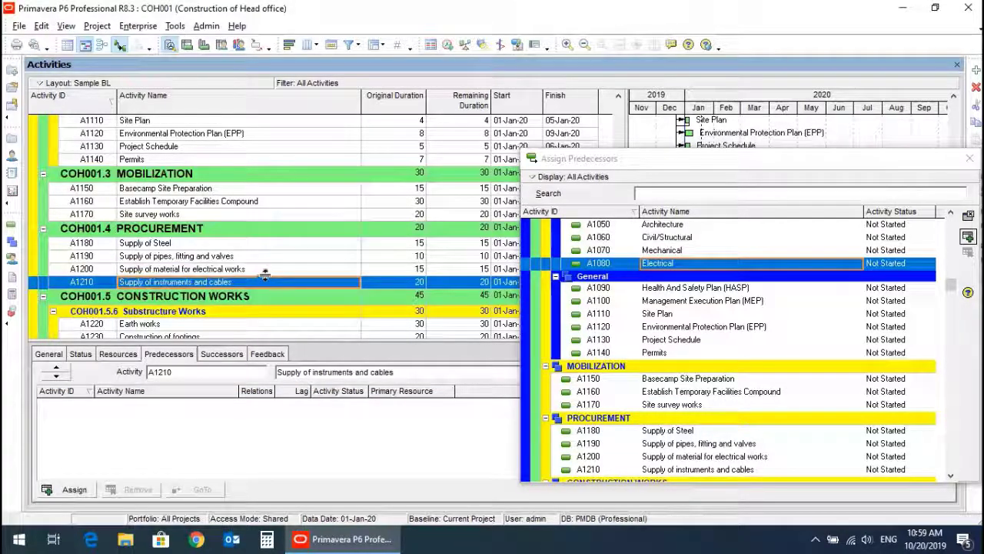
{"action": "left_click", "coordinate": [657, 265]}
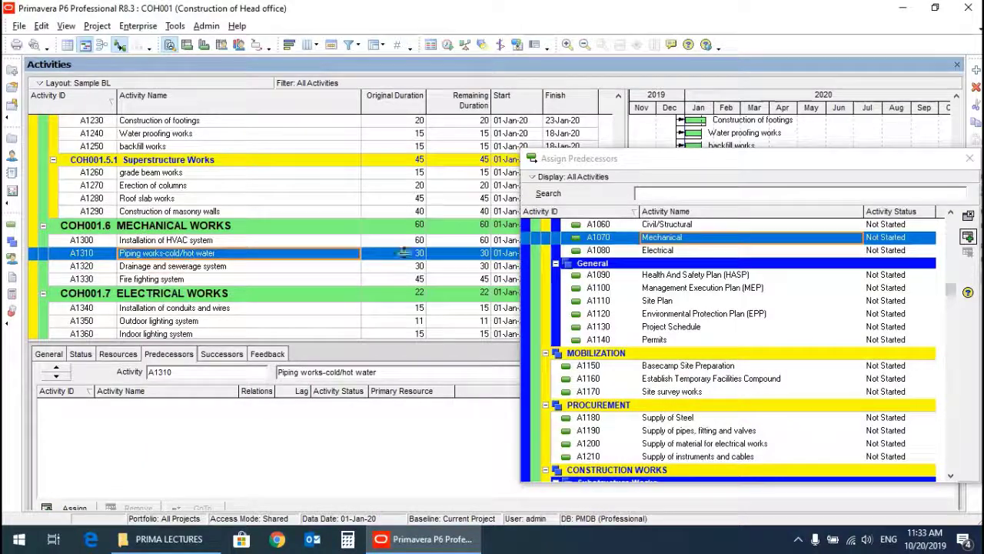
Assign Mechanical (A1070) as FS predecessor of Piping works-cold/hot water (A1310).
{"action": "double_click", "coordinate": [141, 257]}
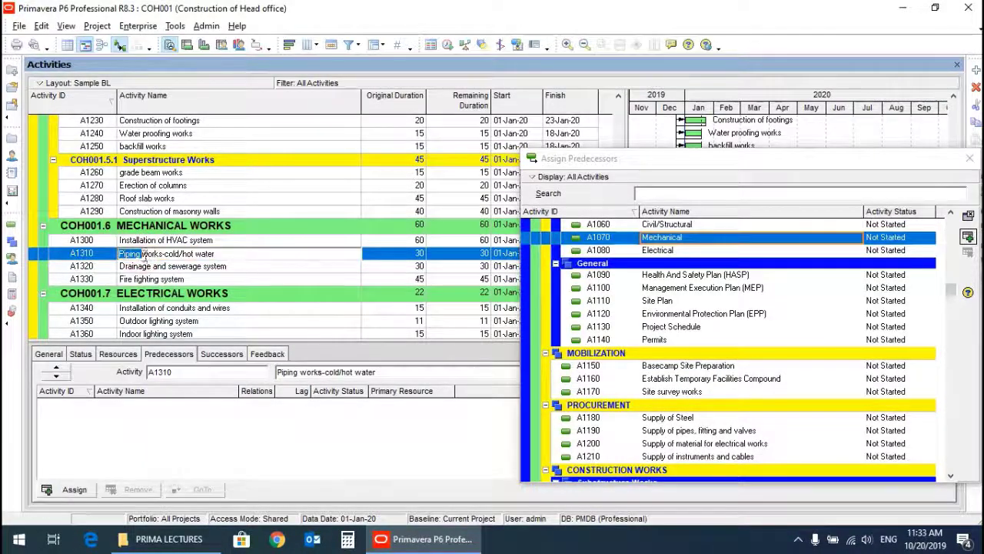
{"action": "left_click", "coordinate": [152, 266]}
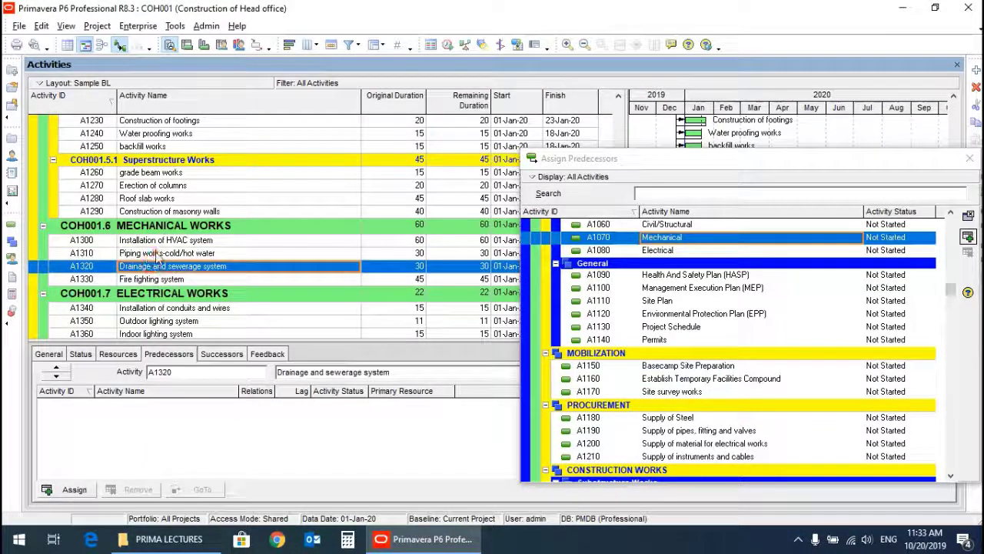
{"action": "left_click", "coordinate": [154, 253]}
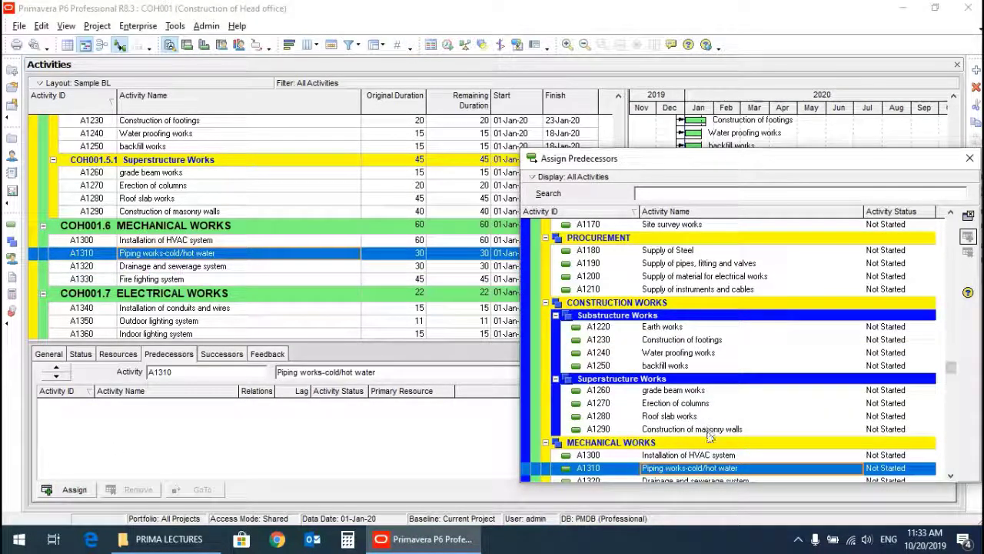
{"action": "left_click", "coordinate": [951, 215]}
{"action": "left_click", "coordinate": [951, 214]}
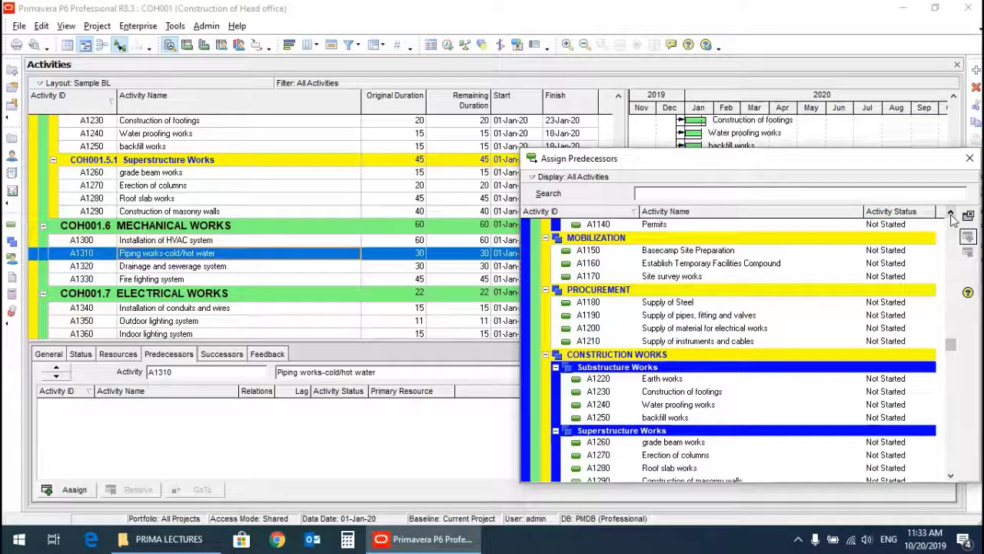
{"action": "left_click", "coordinate": [951, 215]}
{"action": "left_click", "coordinate": [951, 214]}
{"action": "left_click", "coordinate": [951, 214]}
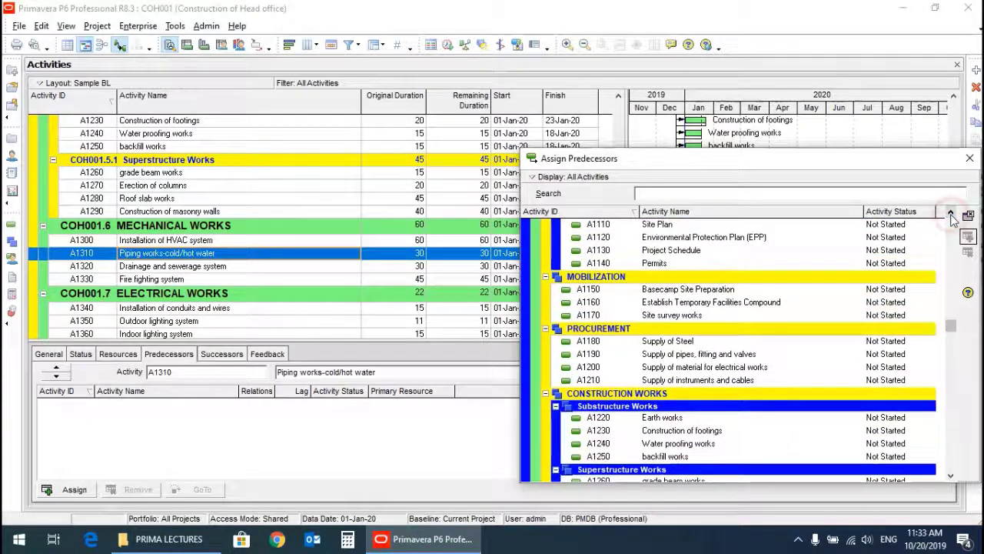
{"action": "left_click", "coordinate": [951, 215]}
{"action": "left_click", "coordinate": [951, 214]}
{"action": "left_click", "coordinate": [951, 215]}
{"action": "left_click", "coordinate": [951, 214]}
{"action": "left_click", "coordinate": [951, 214]}
{"action": "left_click", "coordinate": [951, 214]}
{"action": "left_click", "coordinate": [951, 214]}
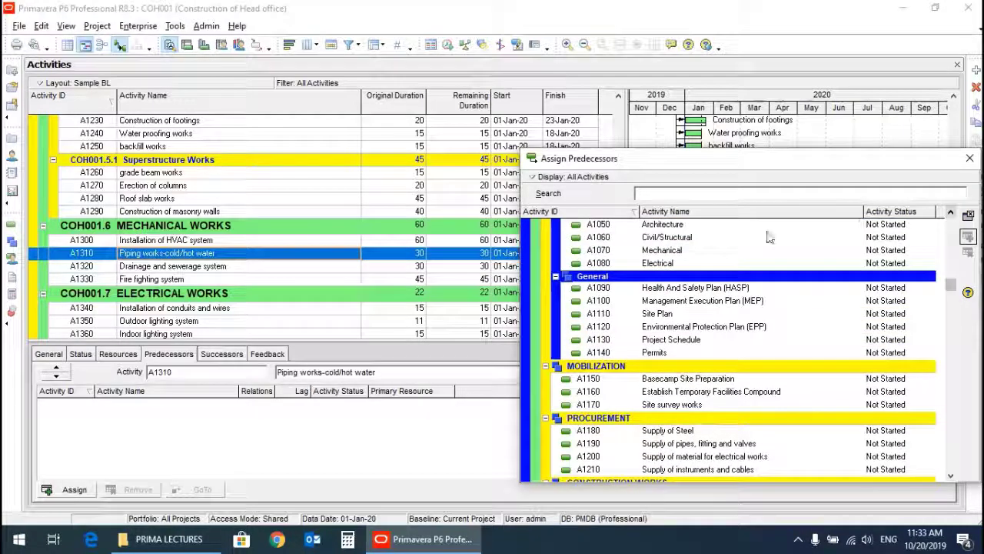
{"action": "double_click", "coordinate": [666, 250]}
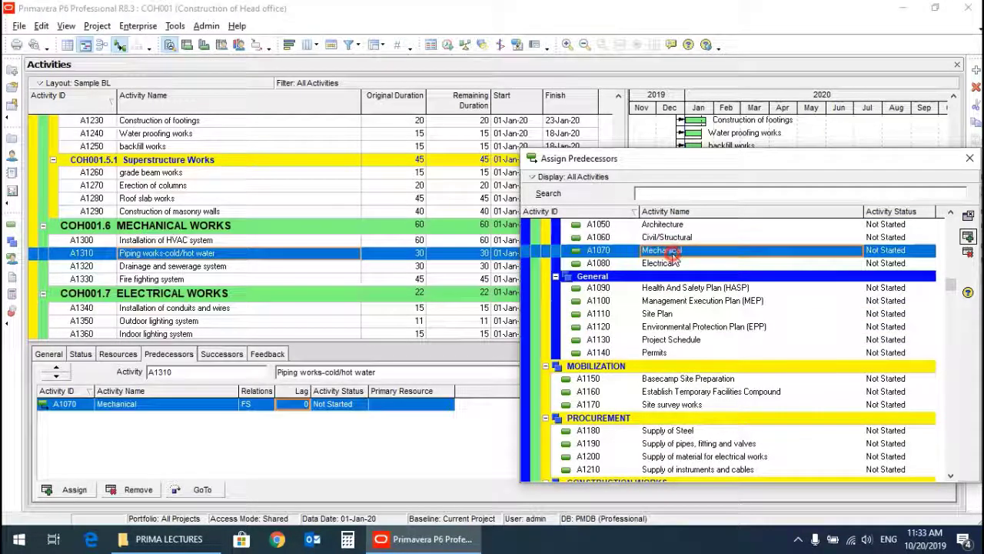
Assign Mechanical (A1070) as predecessor of both Drainage and sewerage system (A1320) and Fire fighting system (A1330).
{"action": "left_click", "coordinate": [144, 267]}
{"action": "double_click", "coordinate": [666, 256]}
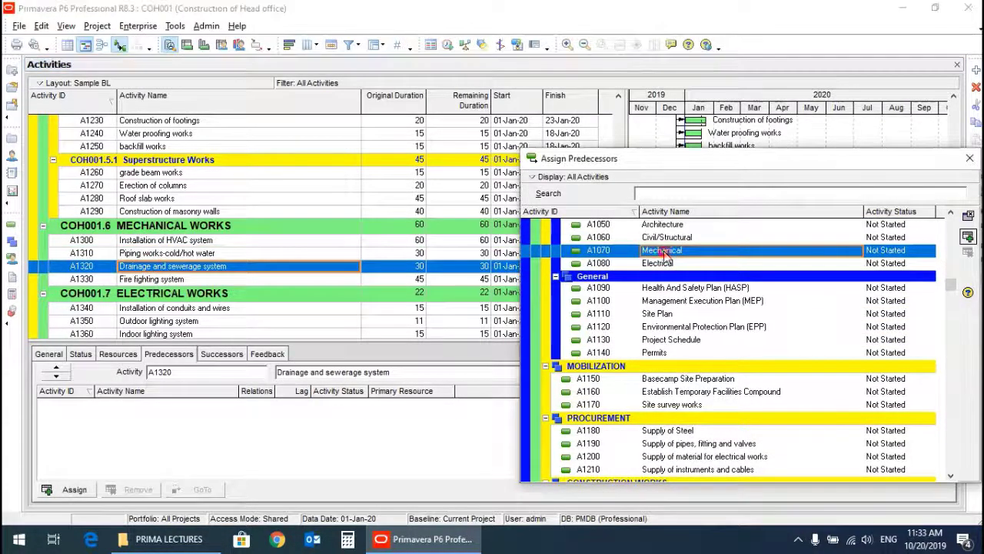
{"action": "left_click", "coordinate": [165, 280]}
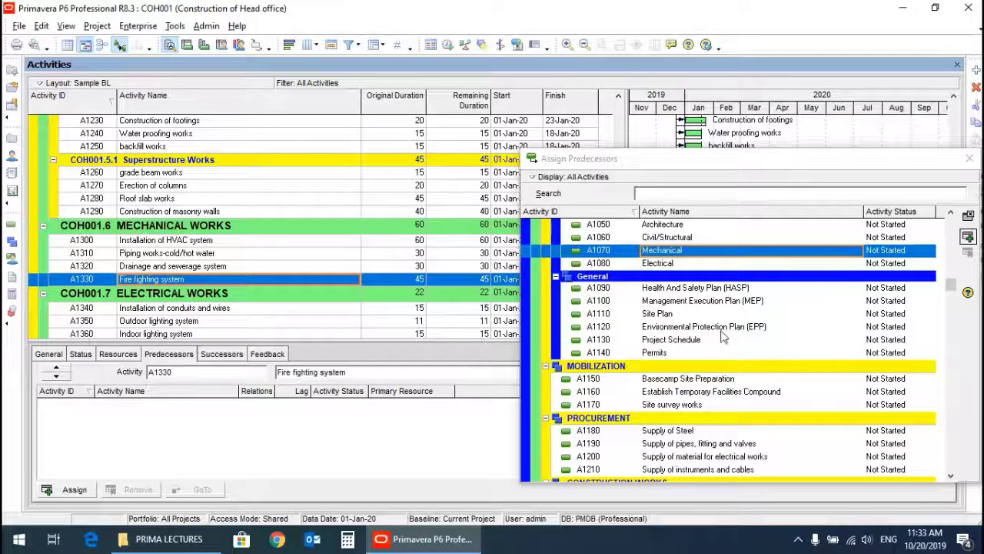
{"action": "double_click", "coordinate": [664, 254]}
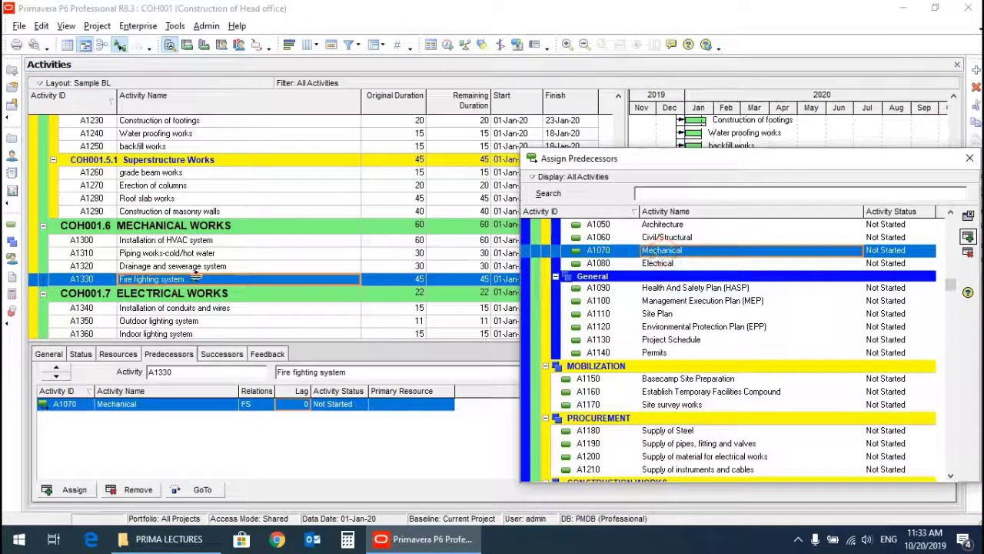
Assign Pre-commissioning inspection certificate (A1430) as an additional FS predecessor of Final commissioning inspection certificate (A1440).
{"action": "left_click", "coordinate": [163, 308]}
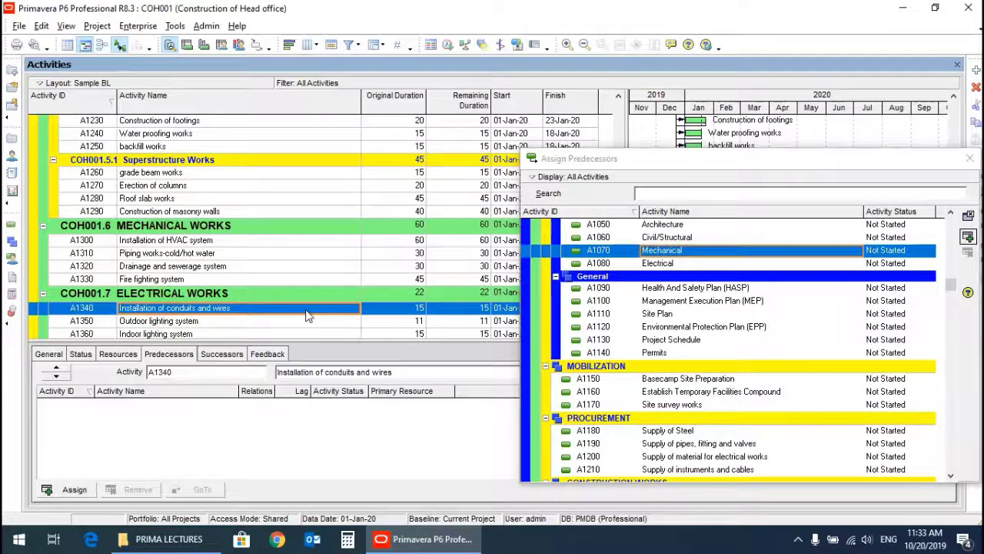
{"action": "scroll", "coordinate": [306, 316], "scroll_direction": "down", "scroll_amount": 2}
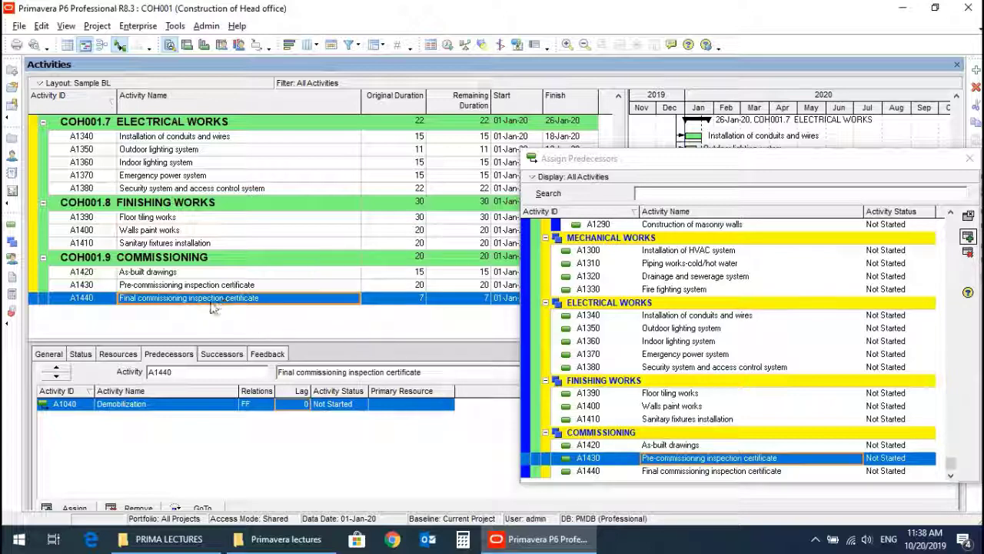
{"action": "double_click", "coordinate": [679, 459]}
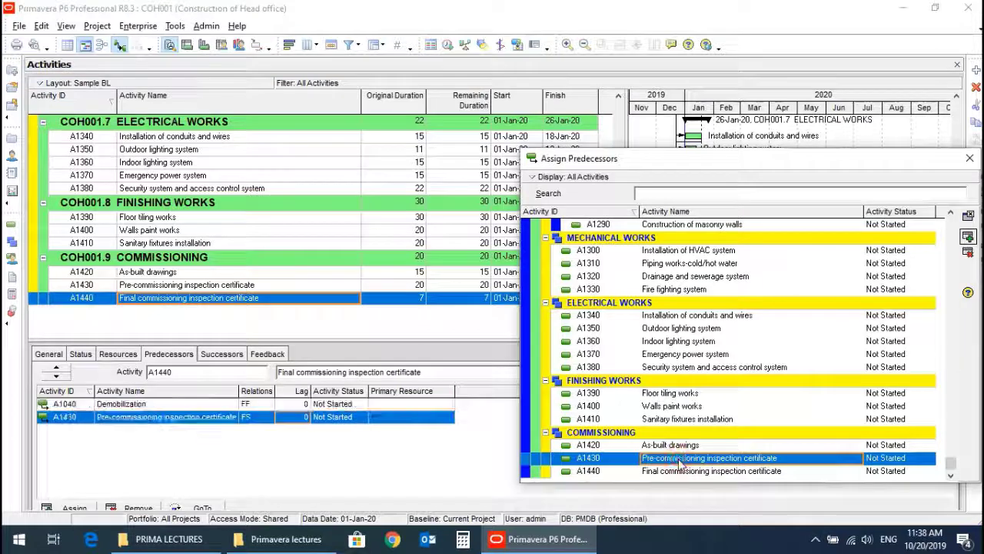